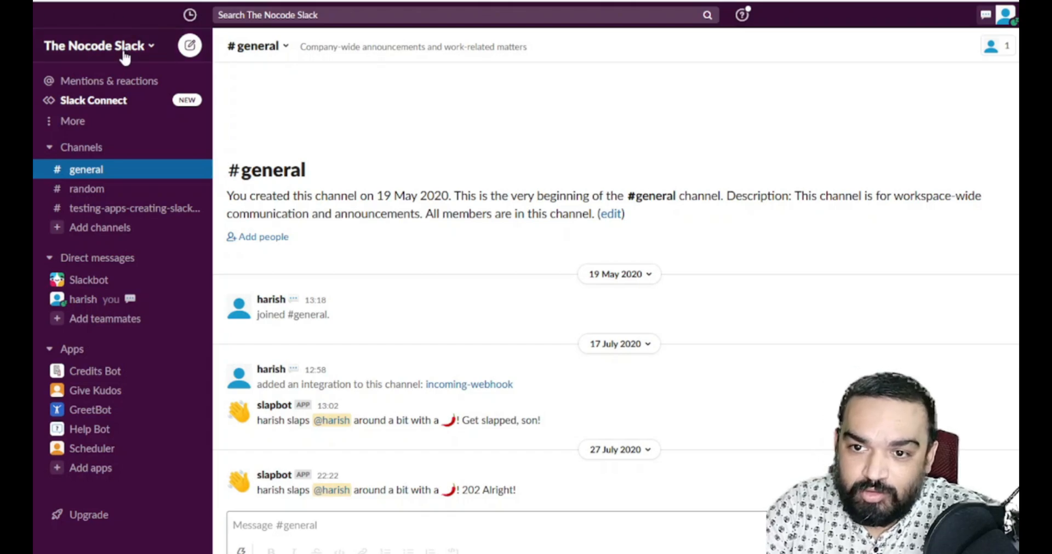
{"action": "left_click", "coordinate": [124, 52]}
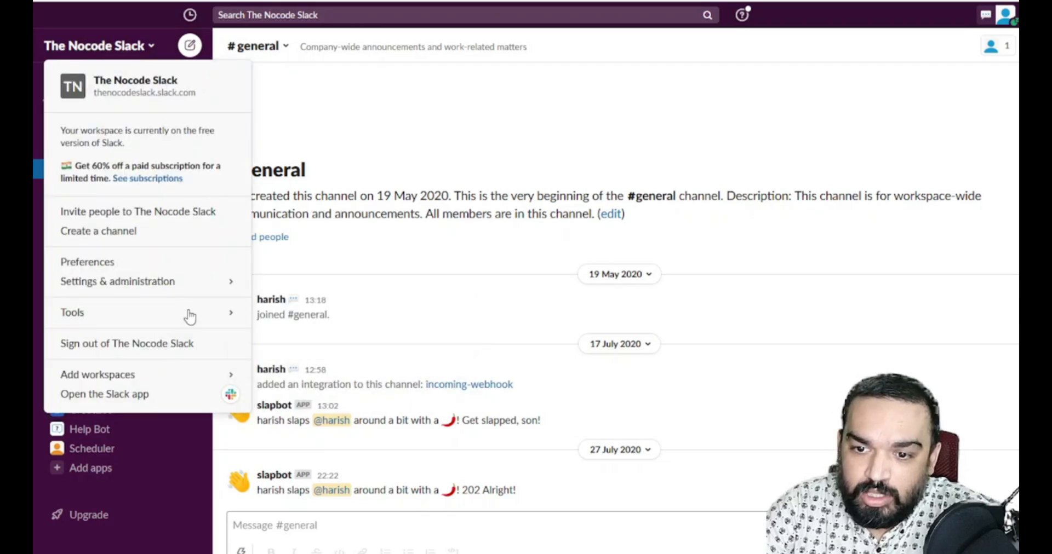
{"action": "mouse_move", "coordinate": [201, 290]}
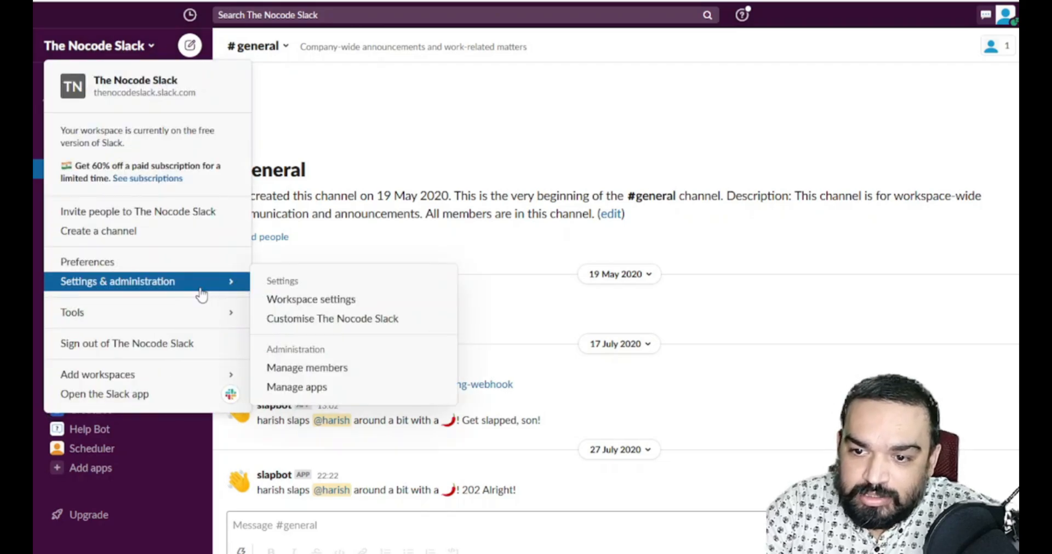
{"action": "left_click", "coordinate": [317, 299]}
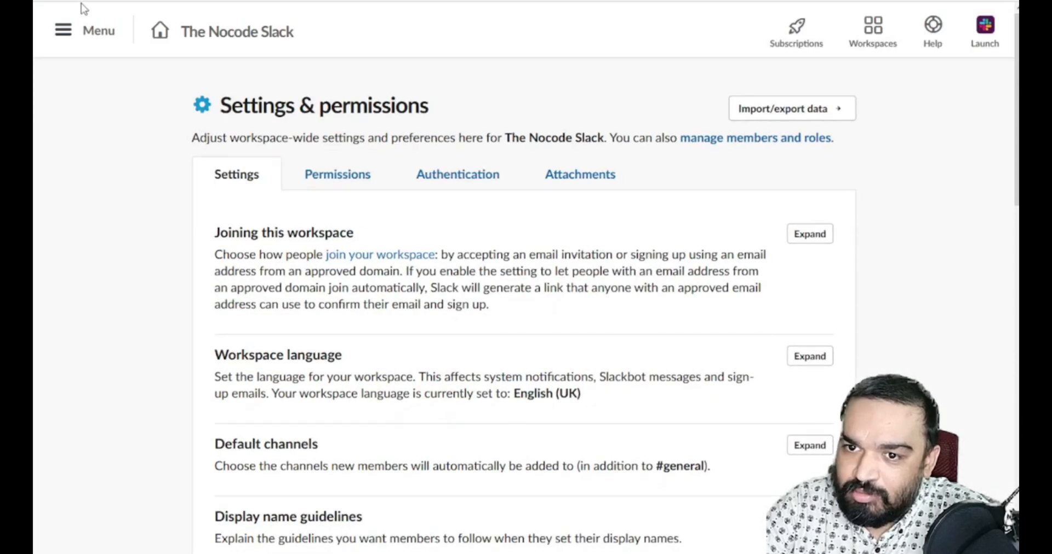
{"action": "left_click", "coordinate": [65, 34]}
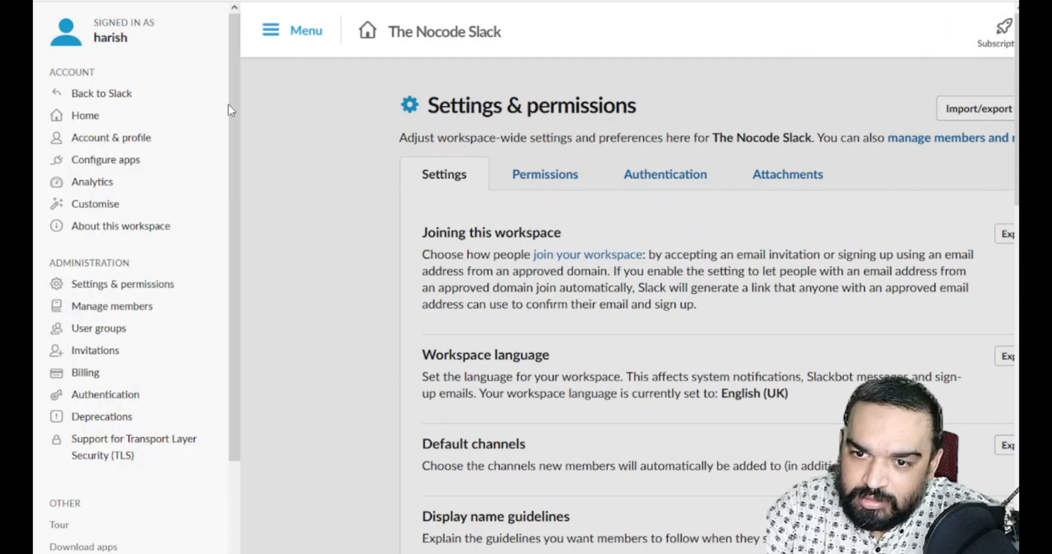
{"action": "left_click", "coordinate": [105, 160]}
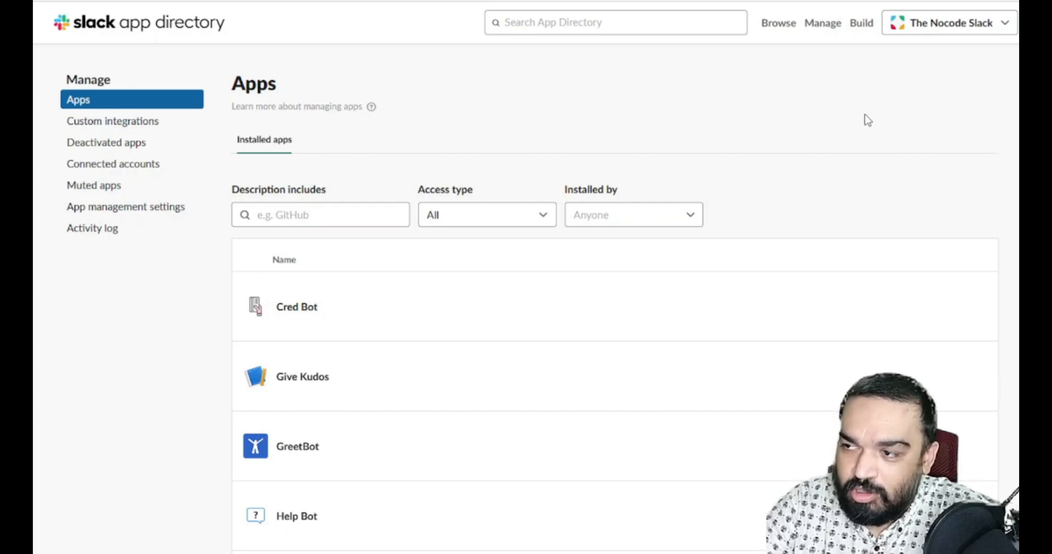
{"action": "left_click", "coordinate": [864, 26]}
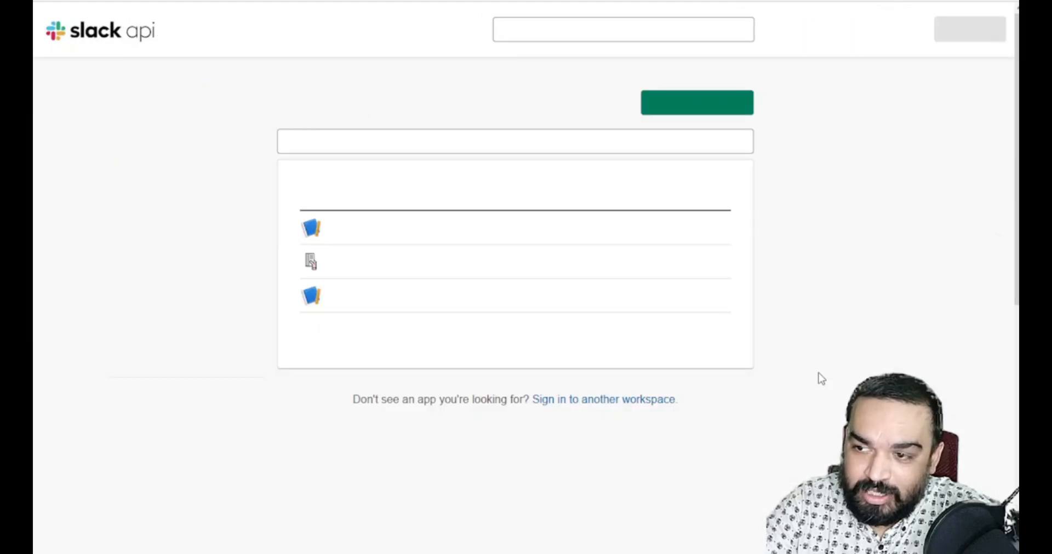
Step: Create a new app from scratch named SlackNotifier in The Nocode Slack workspace
{"action": "left_click", "coordinate": [698, 111]}
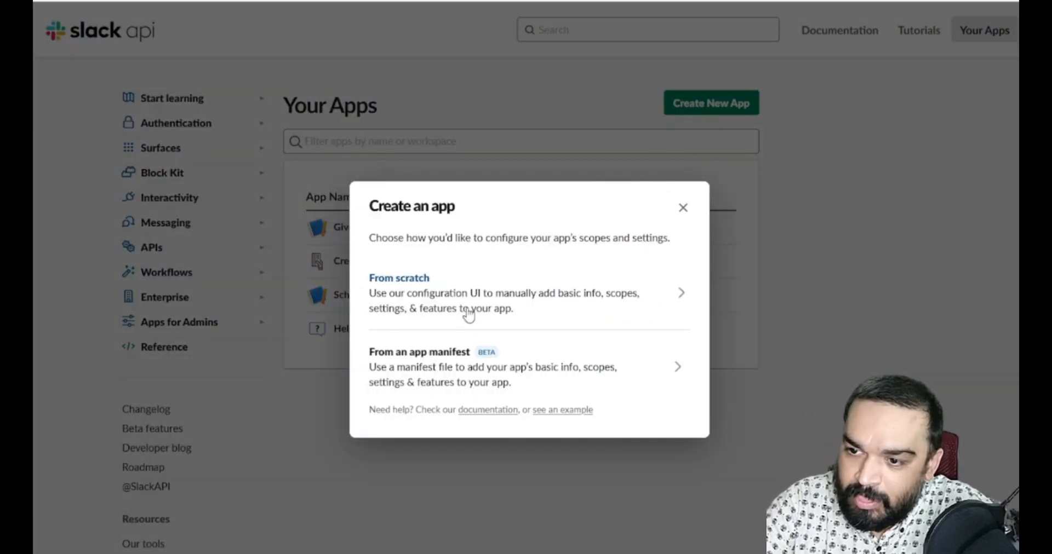
{"action": "left_click", "coordinate": [442, 298]}
{"action": "left_click", "coordinate": [483, 212]}
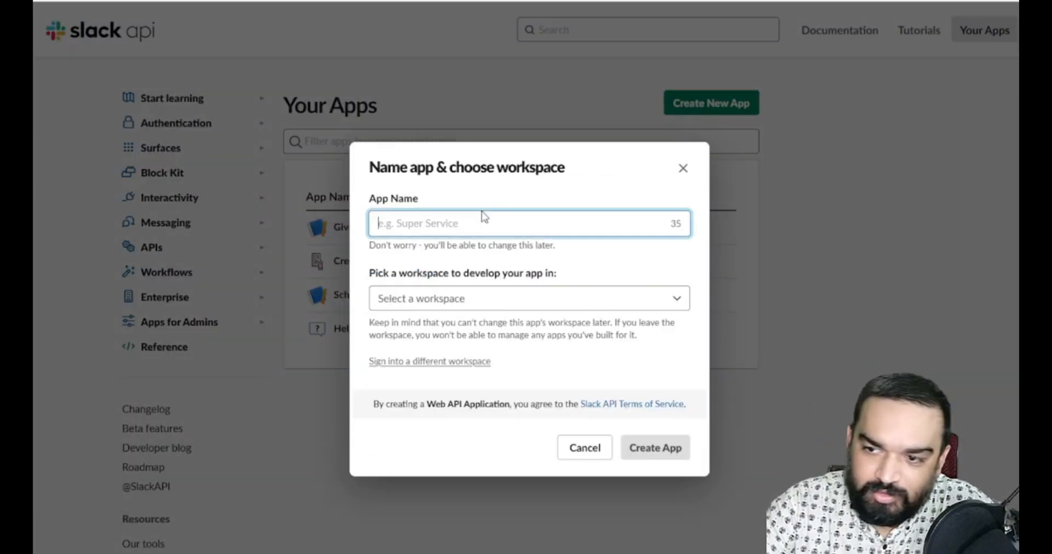
{"action": "type", "text": "SlackNotifier"}
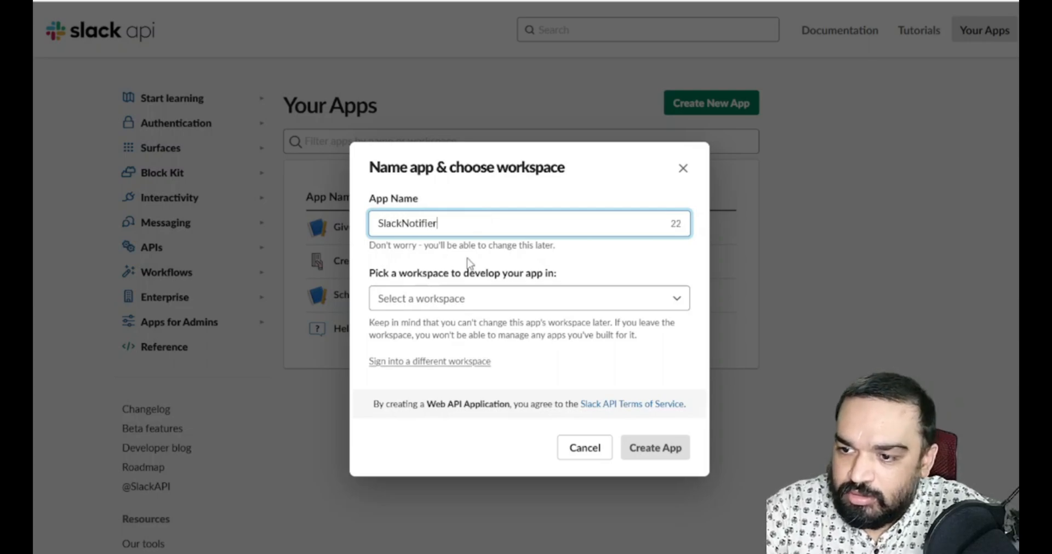
{"action": "left_click", "coordinate": [434, 300]}
{"action": "left_click", "coordinate": [437, 326]}
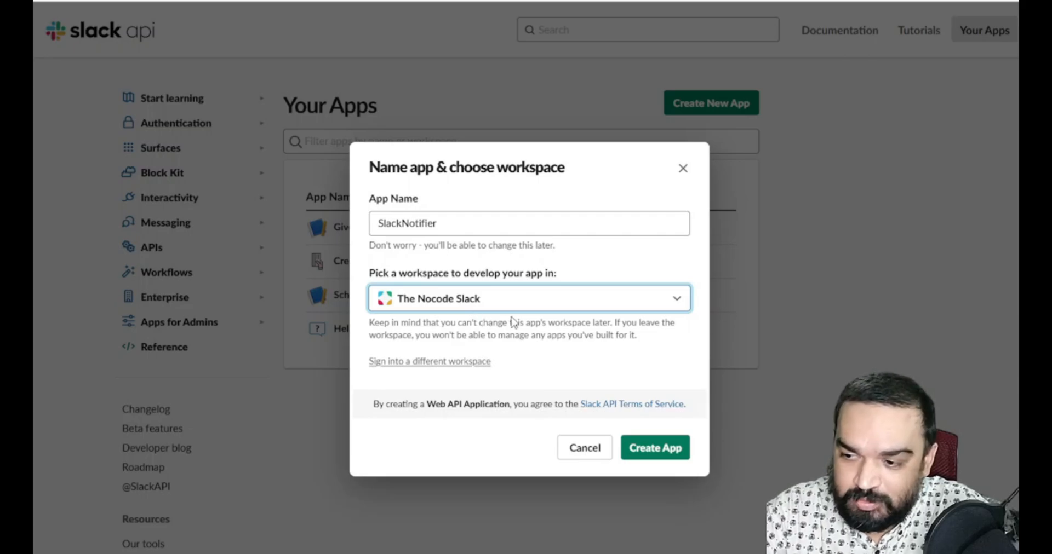
{"action": "left_click", "coordinate": [651, 456]}
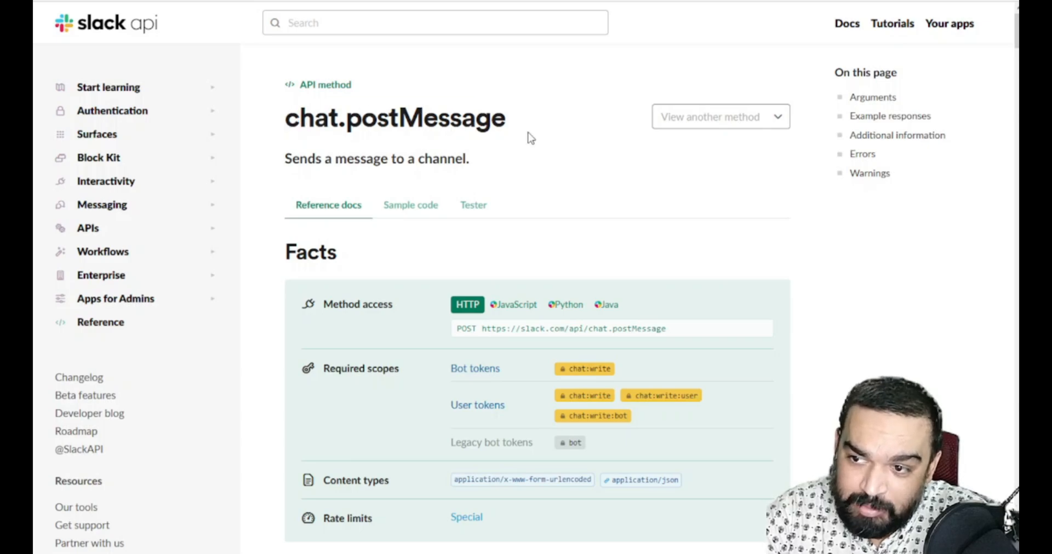
Step: Check the scopes chat.postMessage requires in its reference docs and add chat:write to SlackNotifier's bot token scopes
{"action": "triple_click", "coordinate": [503, 122]}
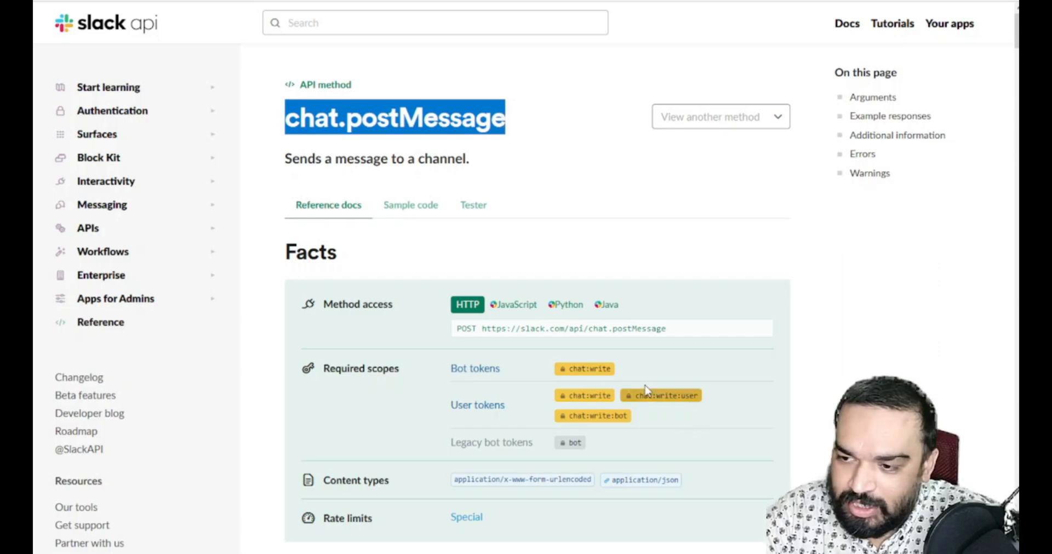
{"action": "left_click_drag", "start_coordinate": [445, 368], "coordinate": [733, 425]}
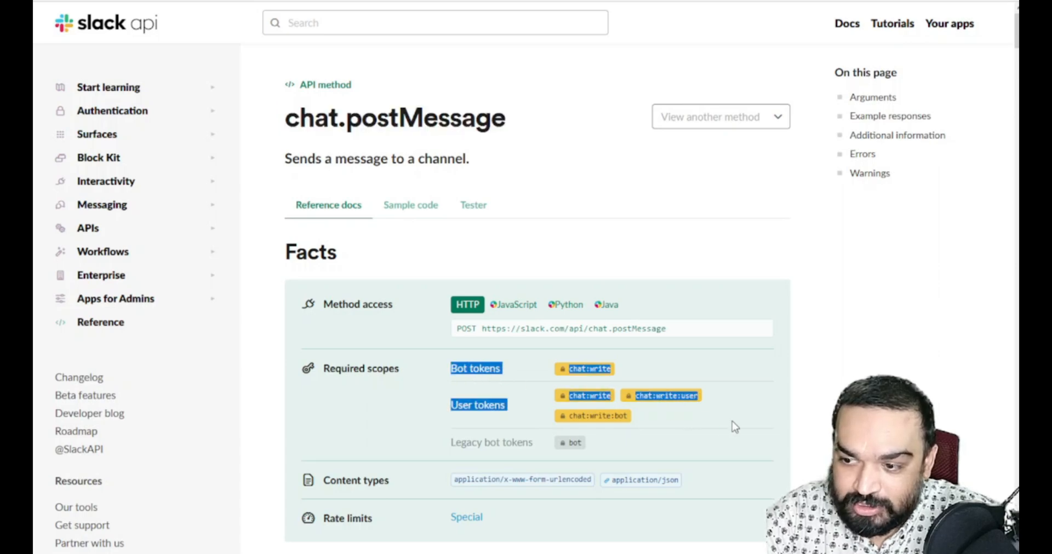
{"action": "left_click", "coordinate": [728, 434]}
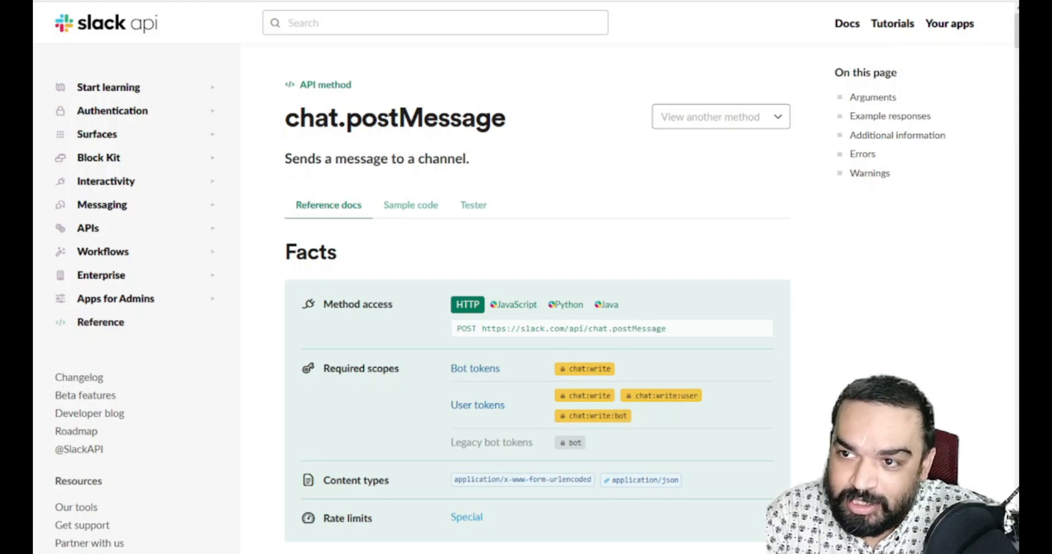
{"action": "key", "text": "ctrl+Tab"}
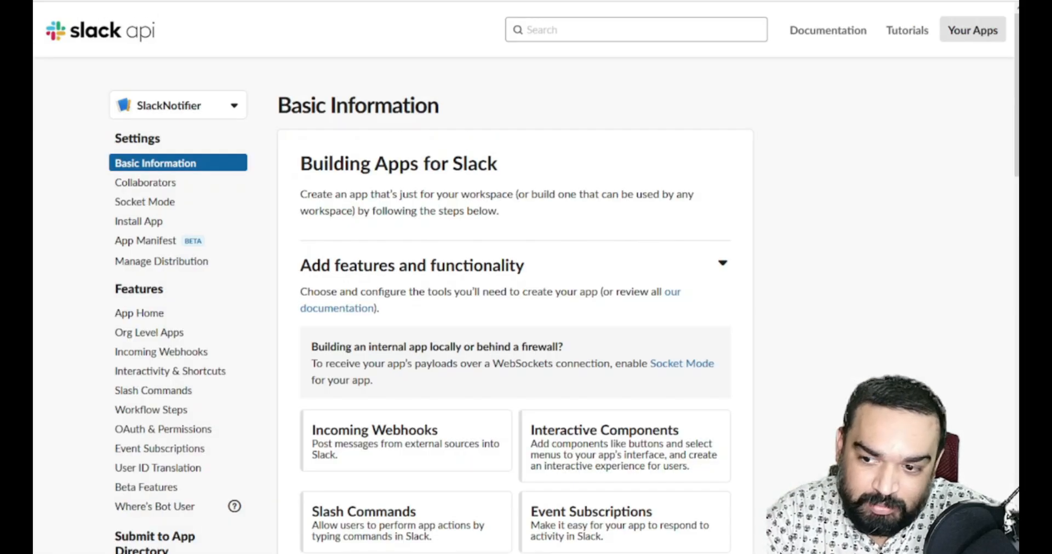
{"action": "left_click", "coordinate": [151, 432]}
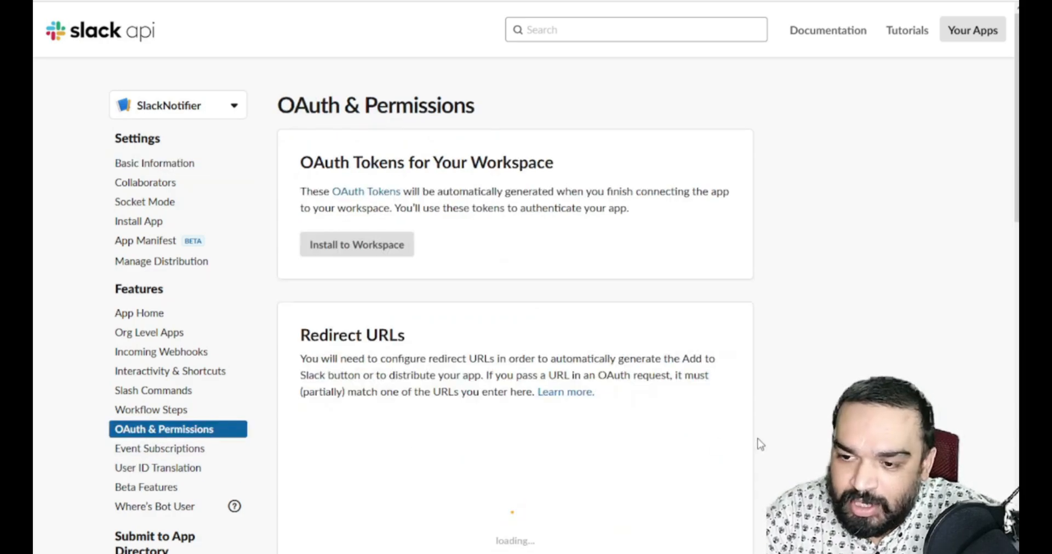
{"action": "scroll", "coordinate": [760, 443], "scroll_direction": "down", "scroll_amount": 5}
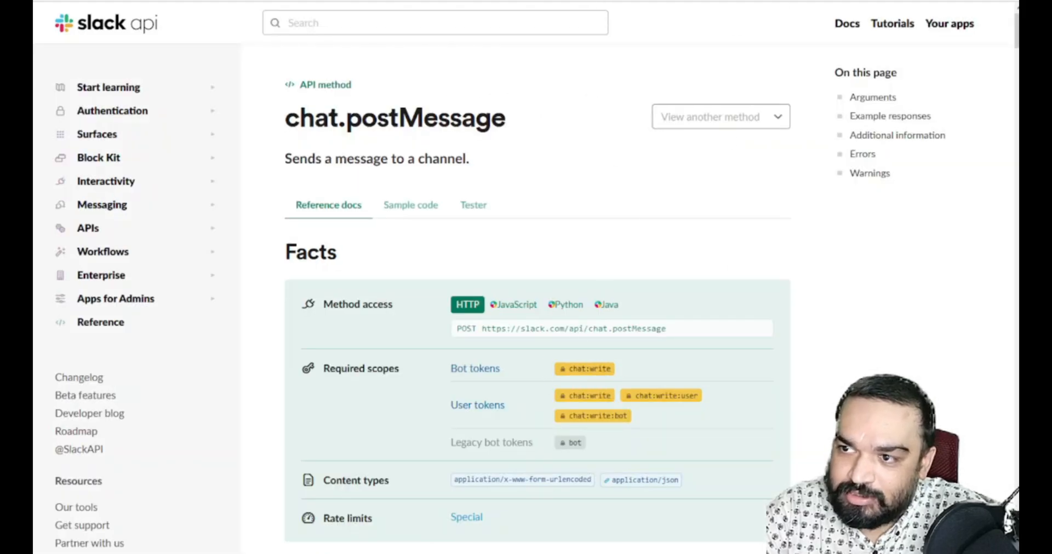
{"action": "left_click", "coordinate": [602, 1]}
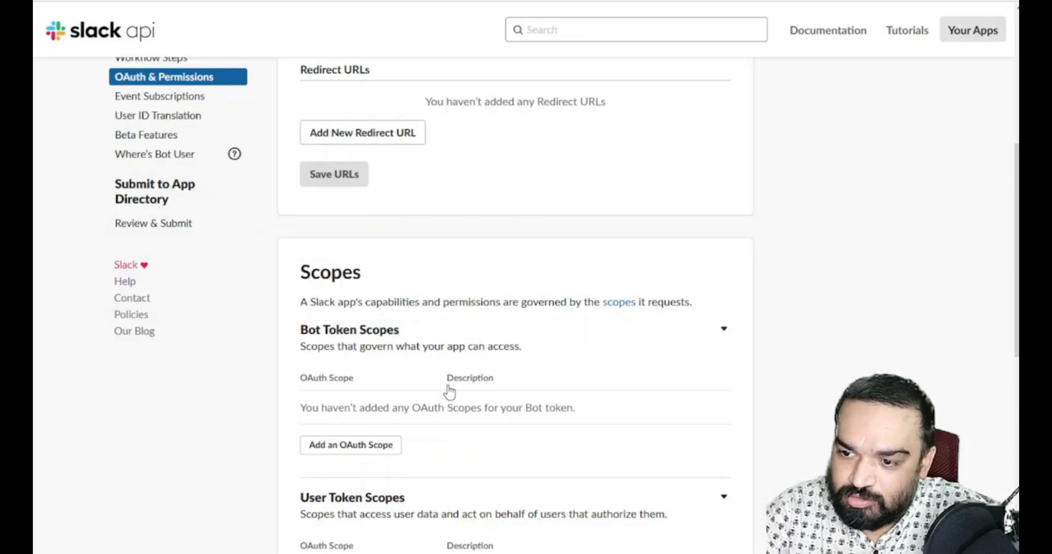
{"action": "left_click", "coordinate": [363, 447]}
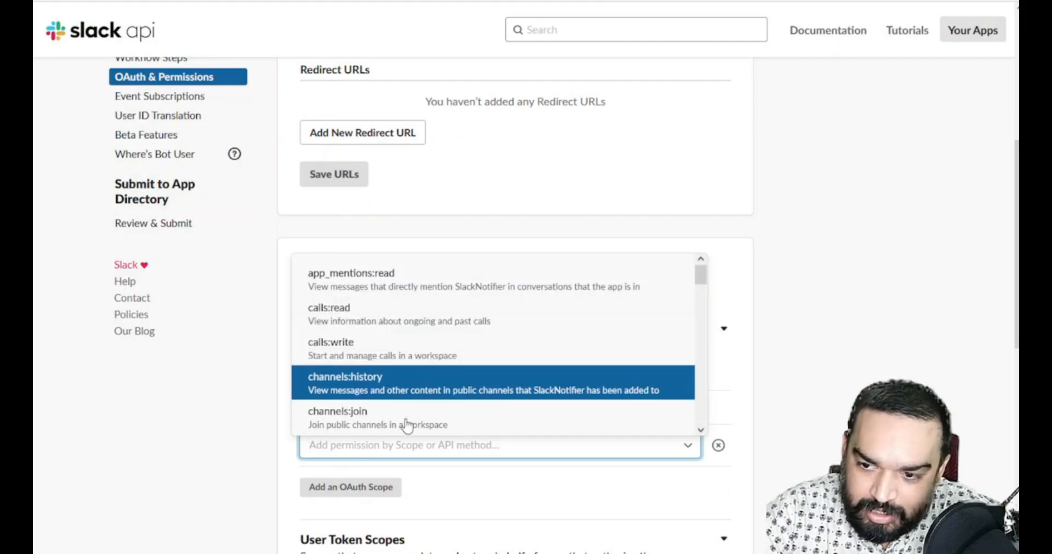
{"action": "type", "text": "chat:"}
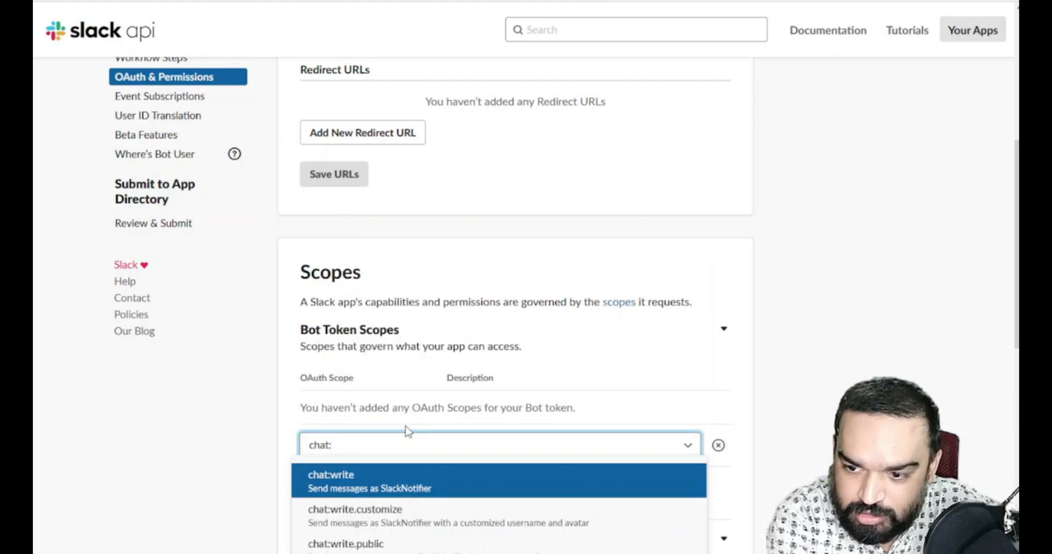
{"action": "left_click", "coordinate": [356, 483]}
Step: Check the required user scopes in the chat.postMessage docs and add chat:write to the app's user token scopes
{"action": "scroll", "coordinate": [484, 424], "scroll_direction": "down", "scroll_amount": 5}
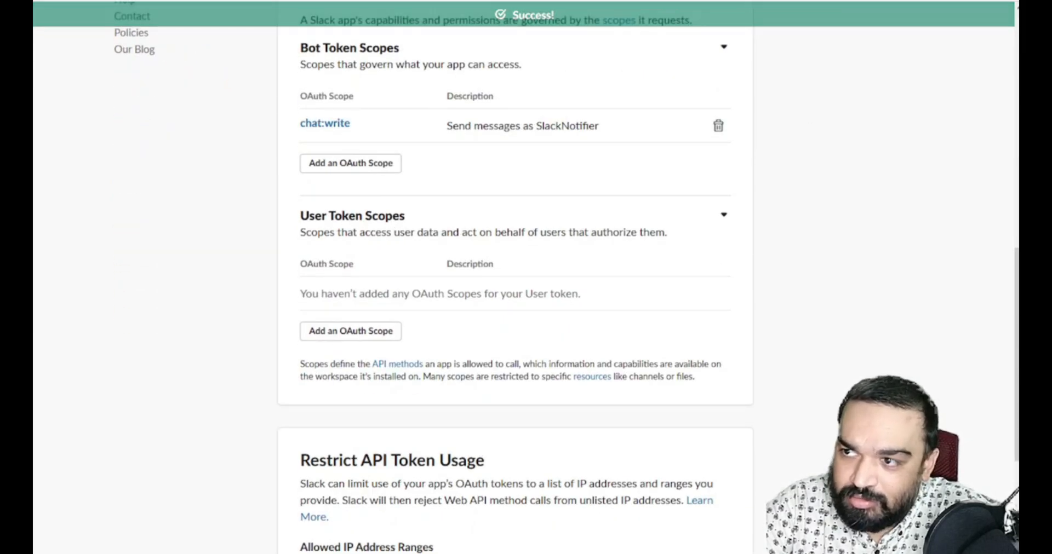
{"action": "left_click", "coordinate": [767, 1]}
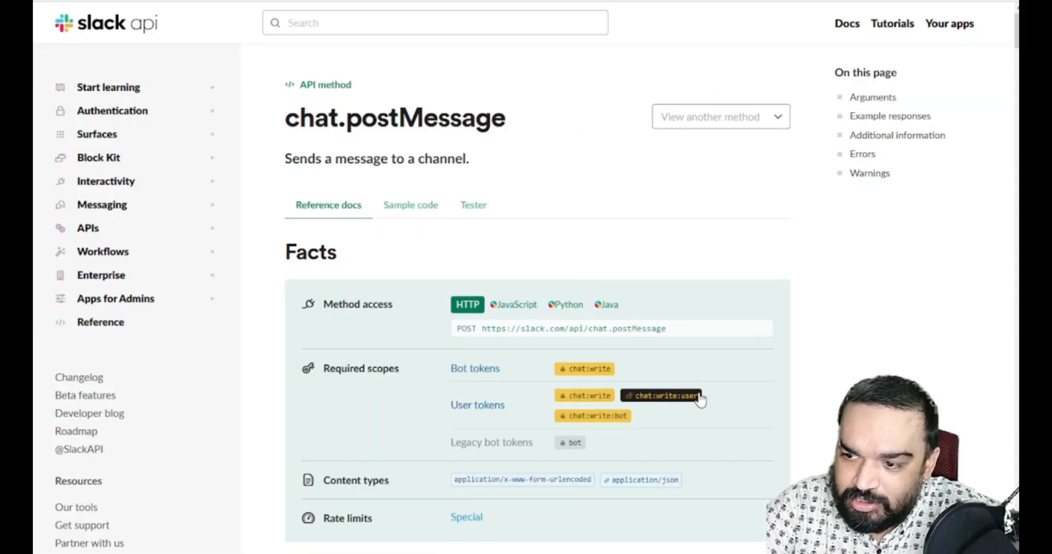
{"action": "left_click", "coordinate": [712, 1]}
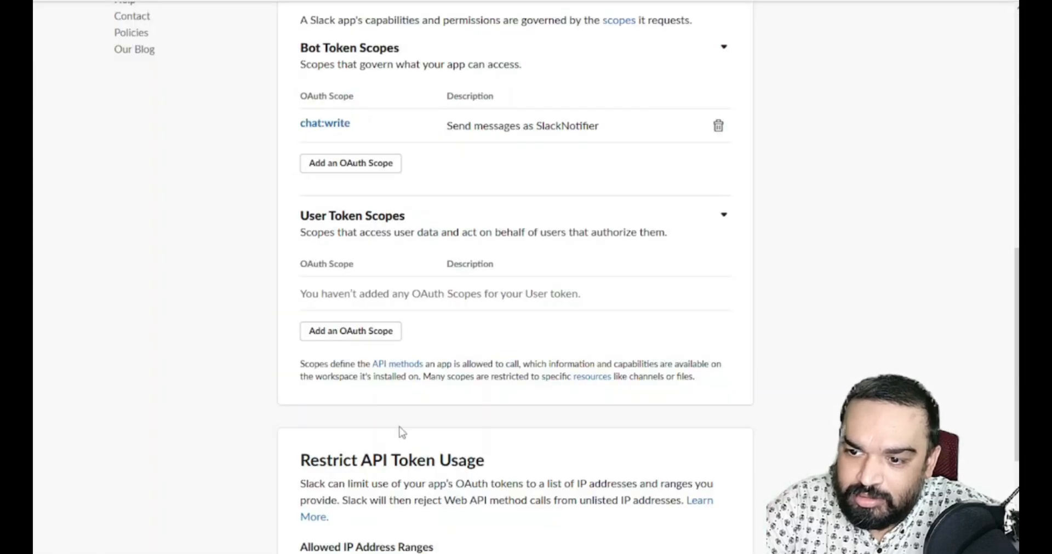
{"action": "left_click", "coordinate": [352, 331]}
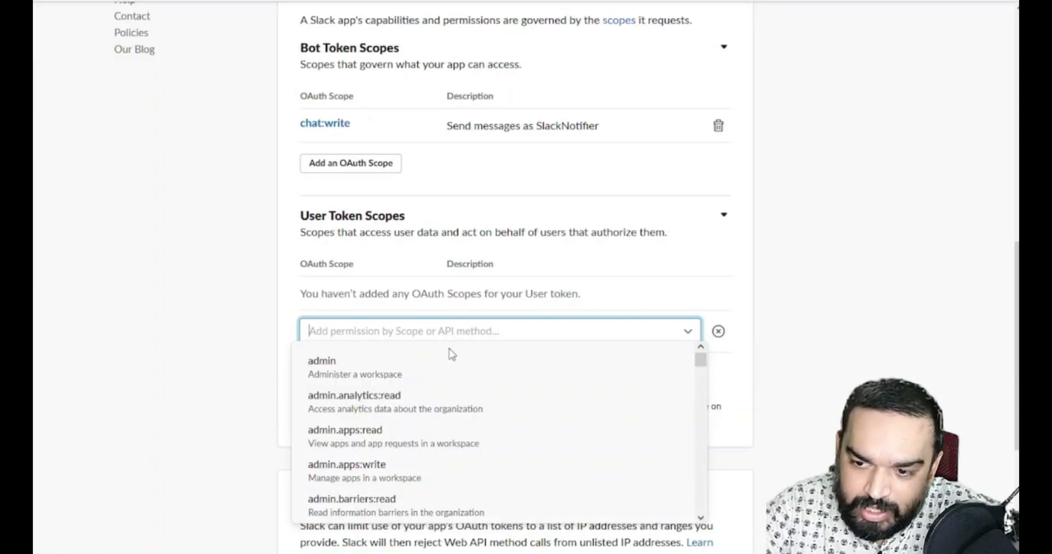
{"action": "type", "text": "chat"}
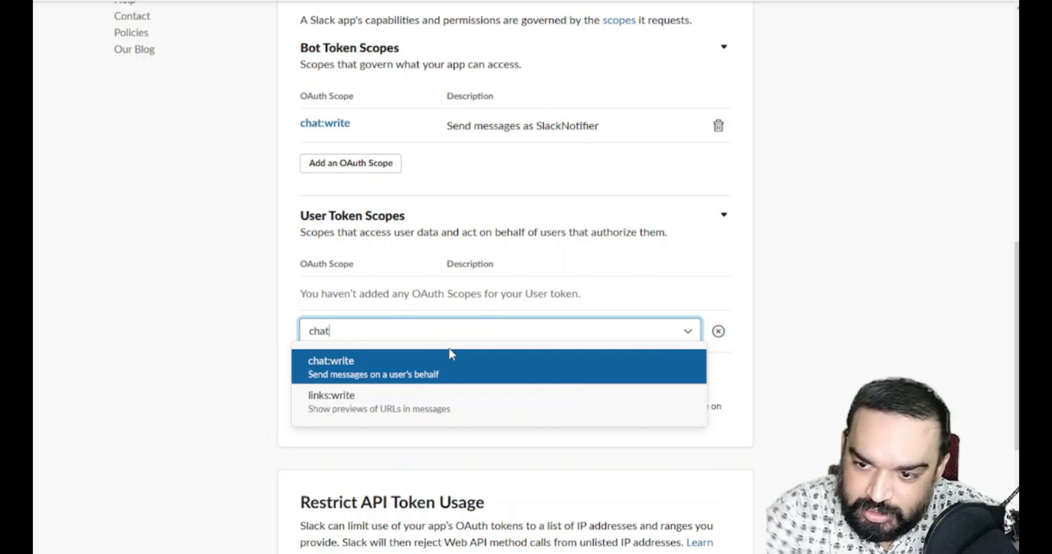
{"action": "left_click", "coordinate": [425, 369]}
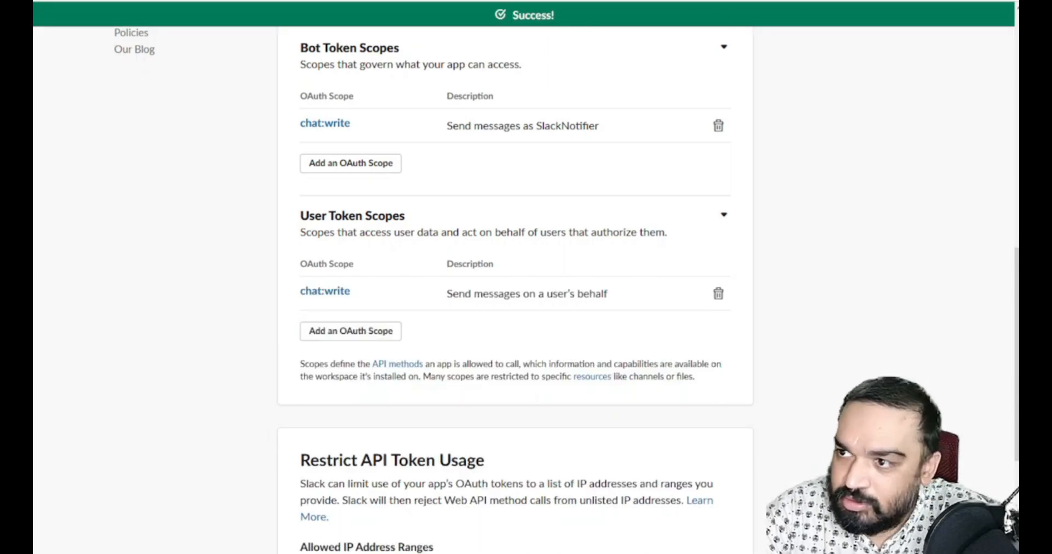
{"action": "left_click", "coordinate": [727, 4]}
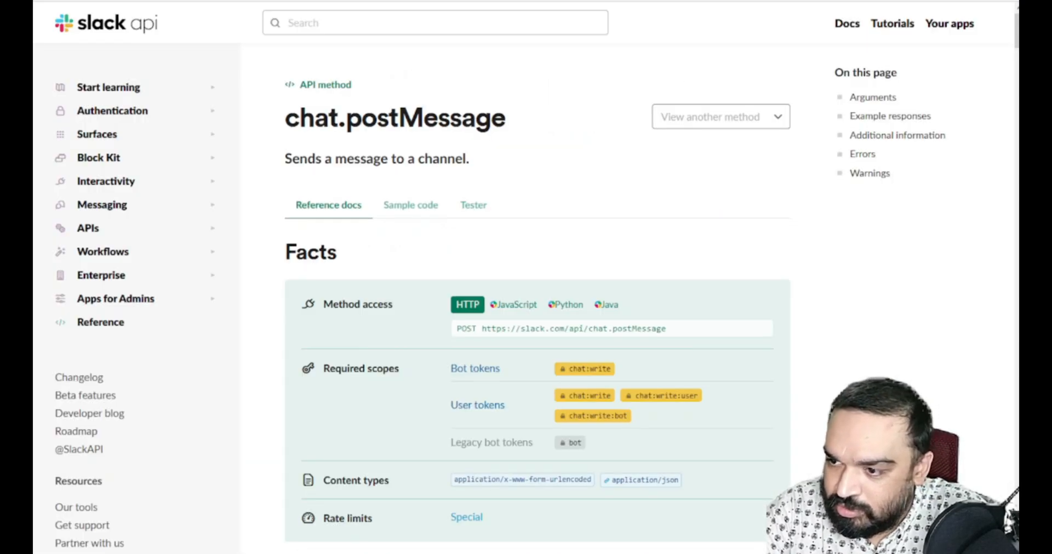
{"action": "left_click", "coordinate": [609, 4]}
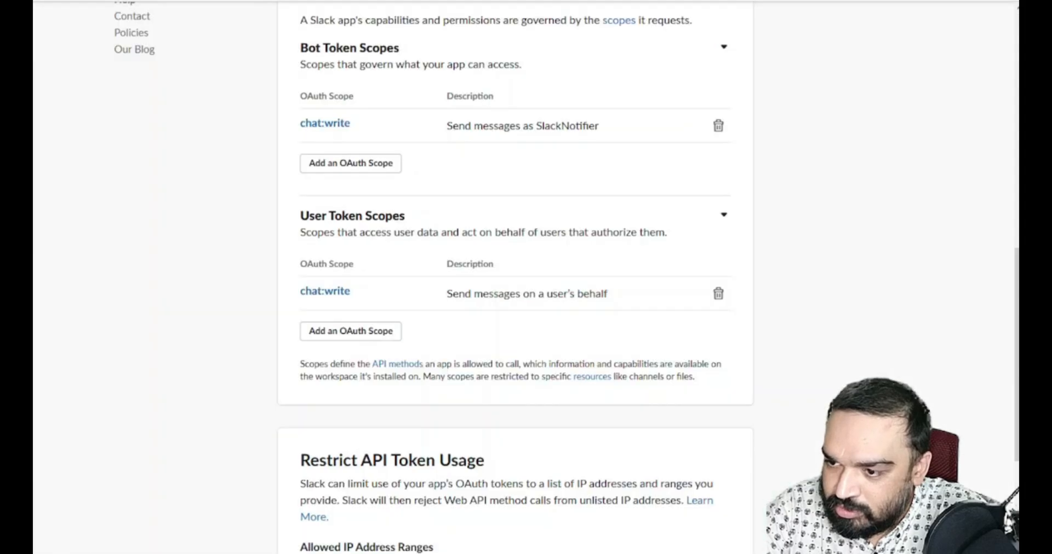
{"action": "left_click", "coordinate": [328, 331]}
{"action": "type", "text": "chat:"}
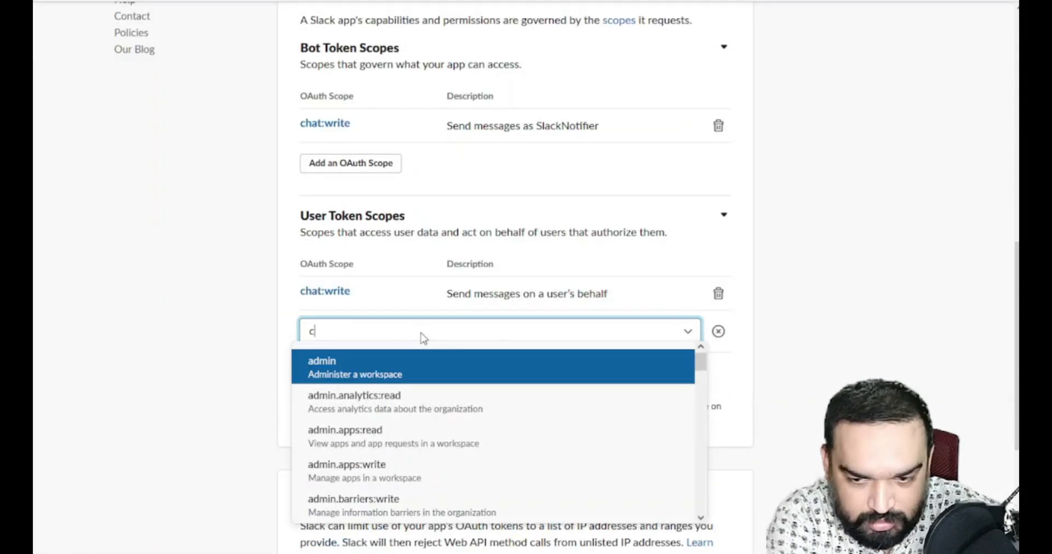
{"action": "key", "text": "BackSpace"}
{"action": "key", "text": "ctrl+a"}
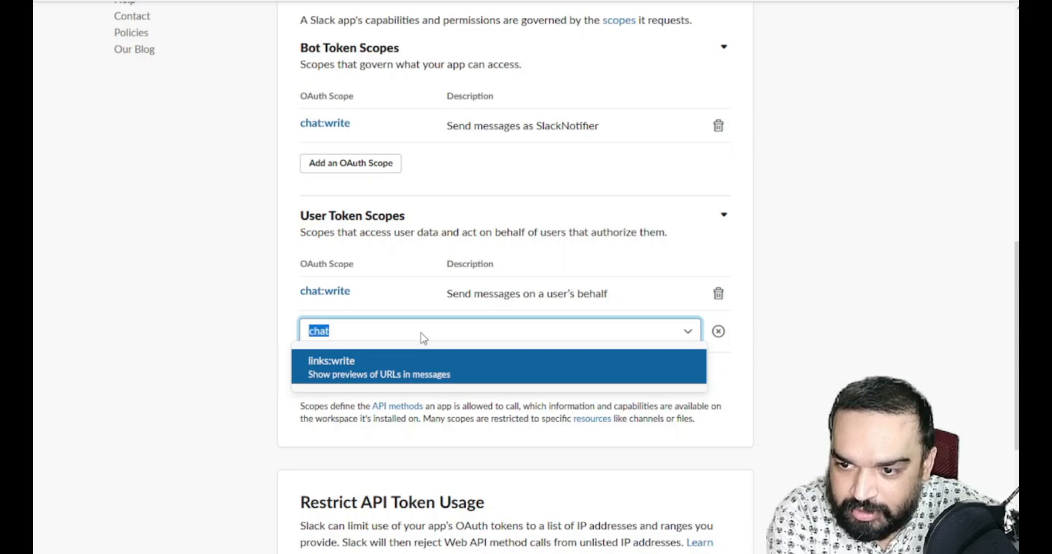
{"action": "key", "text": "BackSpace"}
{"action": "key", "text": "Escape"}
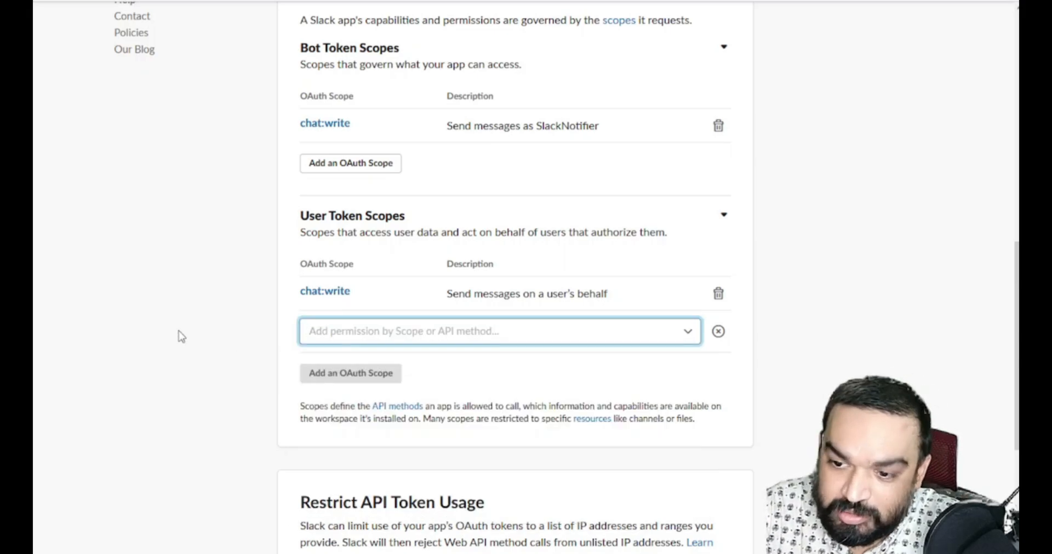
Step: Install SlackNotifier to the workspace, allow the requested permissions, and copy the generated User OAuth Token
{"action": "scroll", "coordinate": [291, 392], "scroll_direction": "up", "scroll_amount": 14}
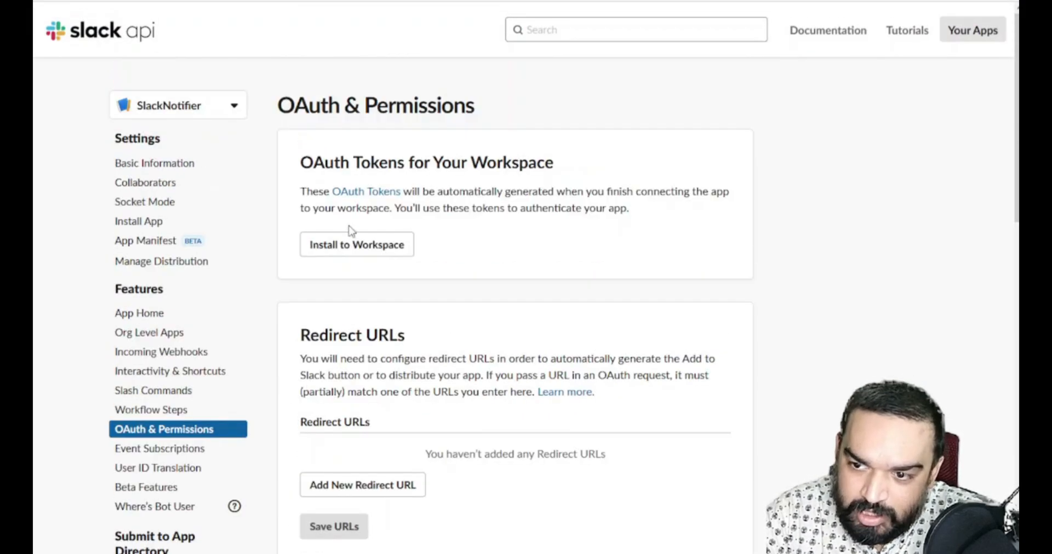
{"action": "left_click", "coordinate": [336, 244]}
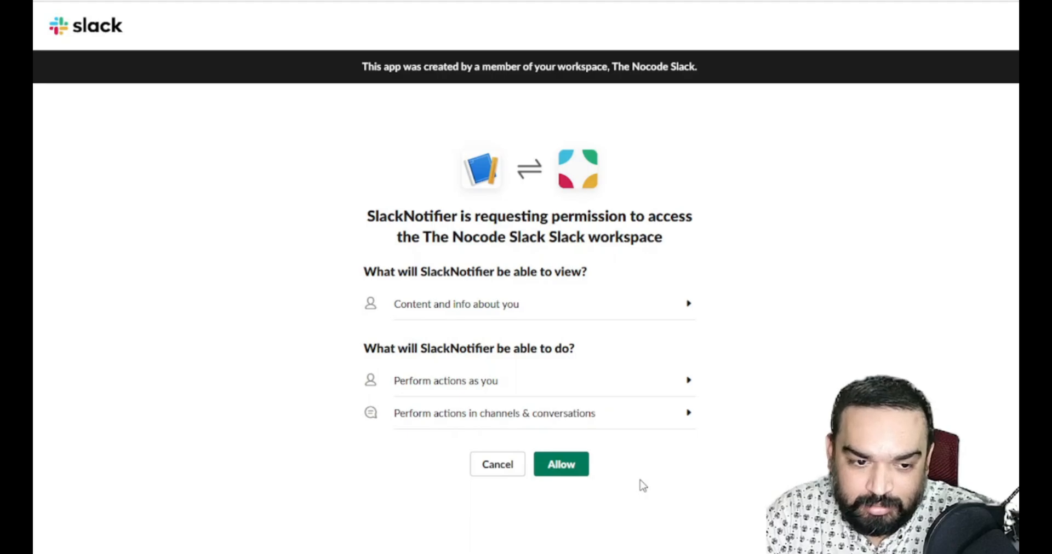
{"action": "left_click", "coordinate": [573, 475]}
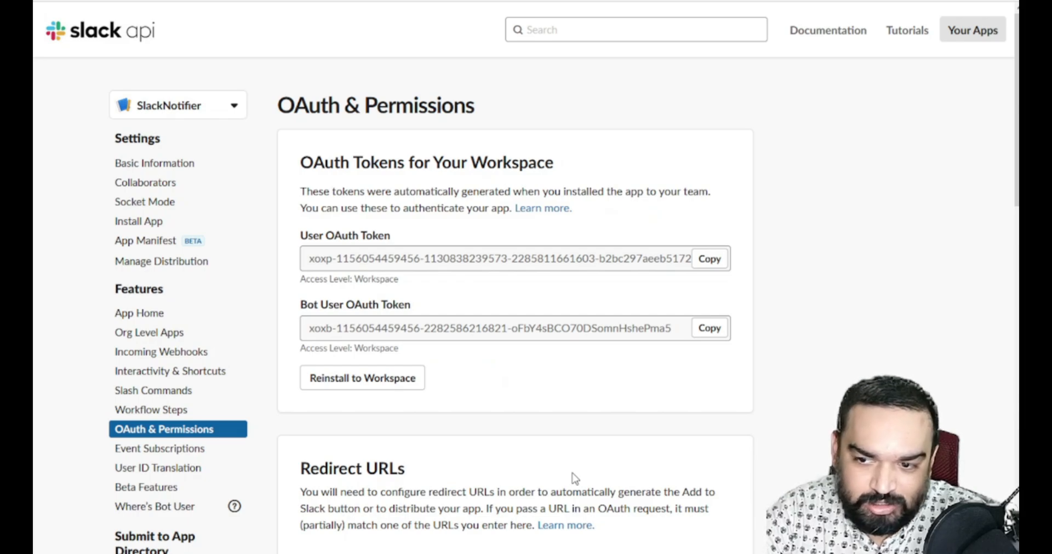
{"action": "left_click", "coordinate": [707, 268]}
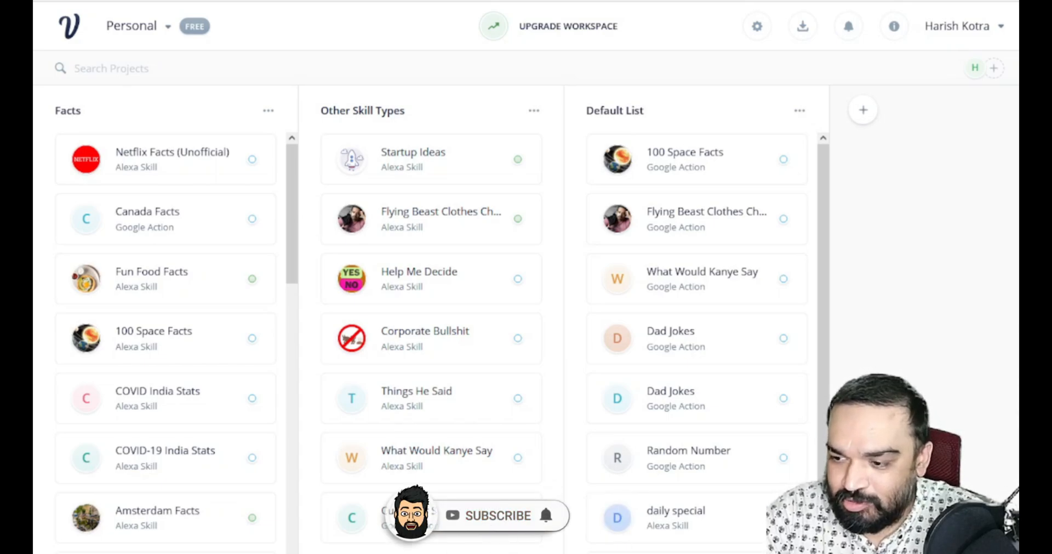
Step: Create a new project named SlackNotifier for the Amazon Alexa channel
{"action": "left_click", "coordinate": [724, 535]}
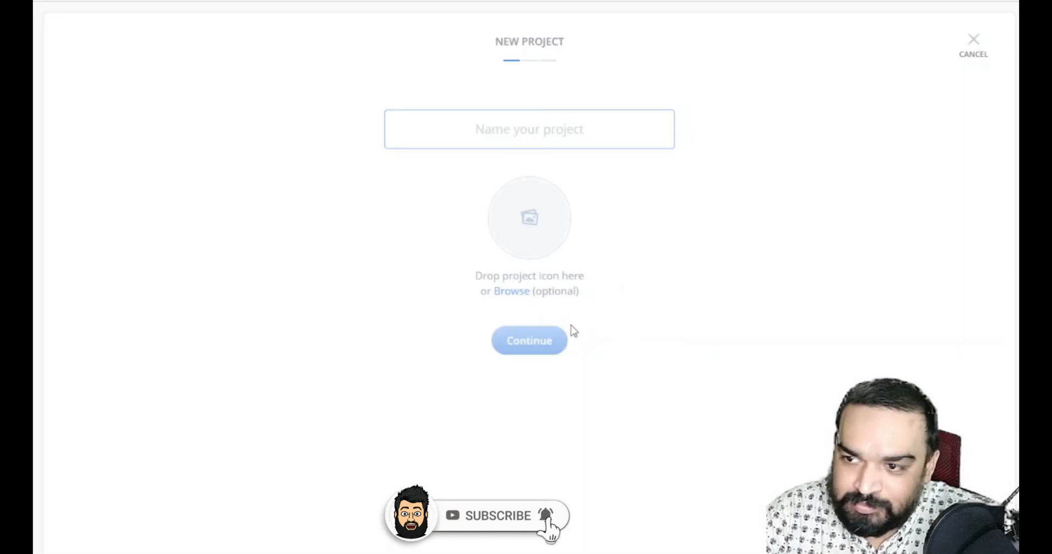
{"action": "type", "text": "SlackNotifierr"}
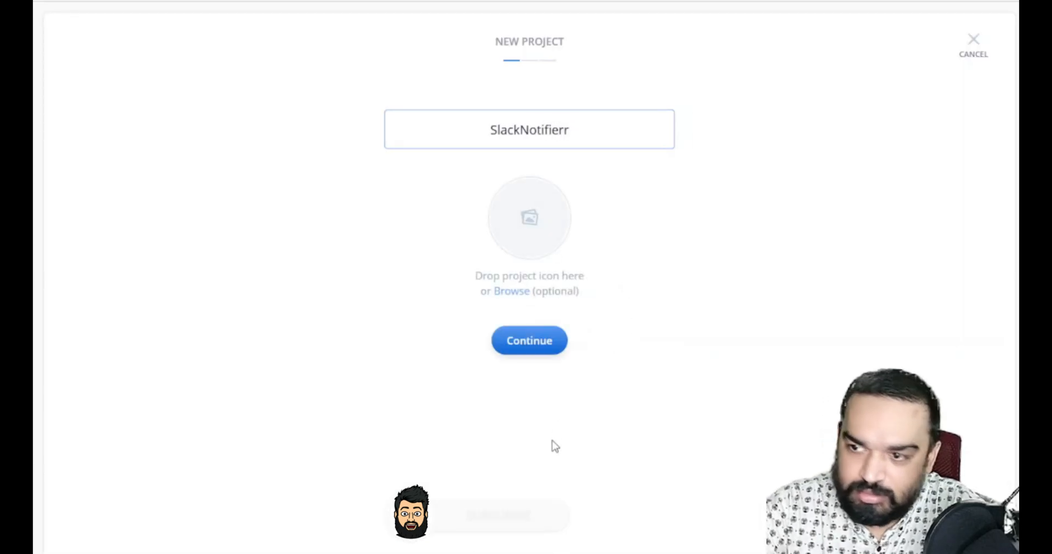
{"action": "key", "text": "BackSpace"}
{"action": "left_click", "coordinate": [528, 341]}
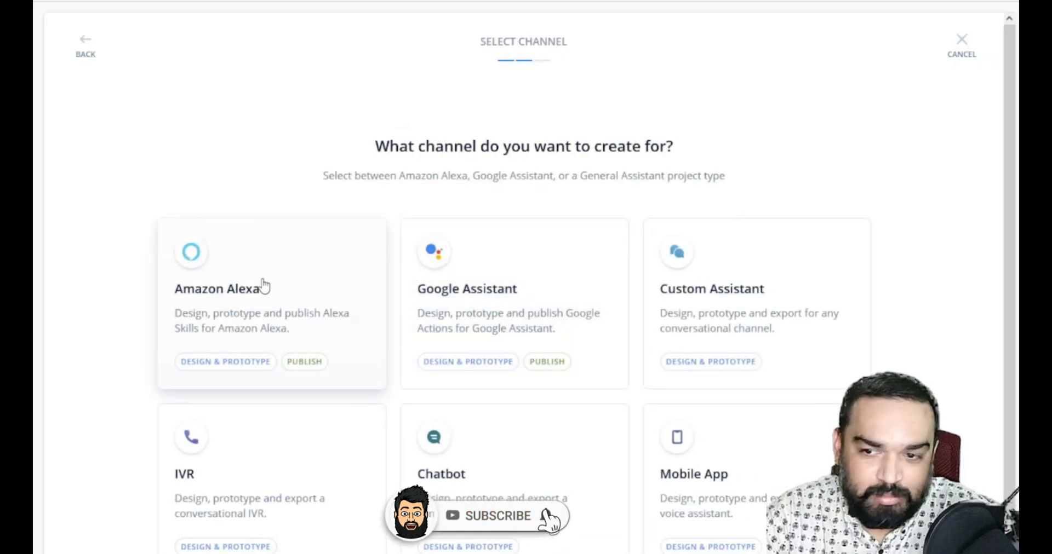
{"action": "left_click", "coordinate": [190, 313]}
{"action": "left_click", "coordinate": [519, 365]}
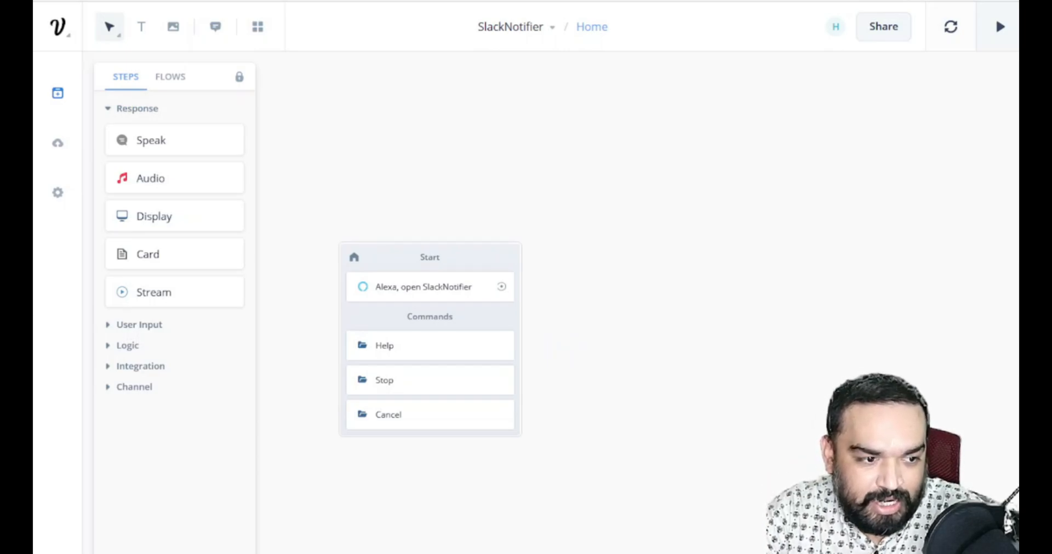
Step: Add a Speak block named Welcome saying "Happy to help you! Please share in detail your complaint and we will share that with our experts."
{"action": "left_click_drag", "start_coordinate": [174, 131], "coordinate": [684, 279]}
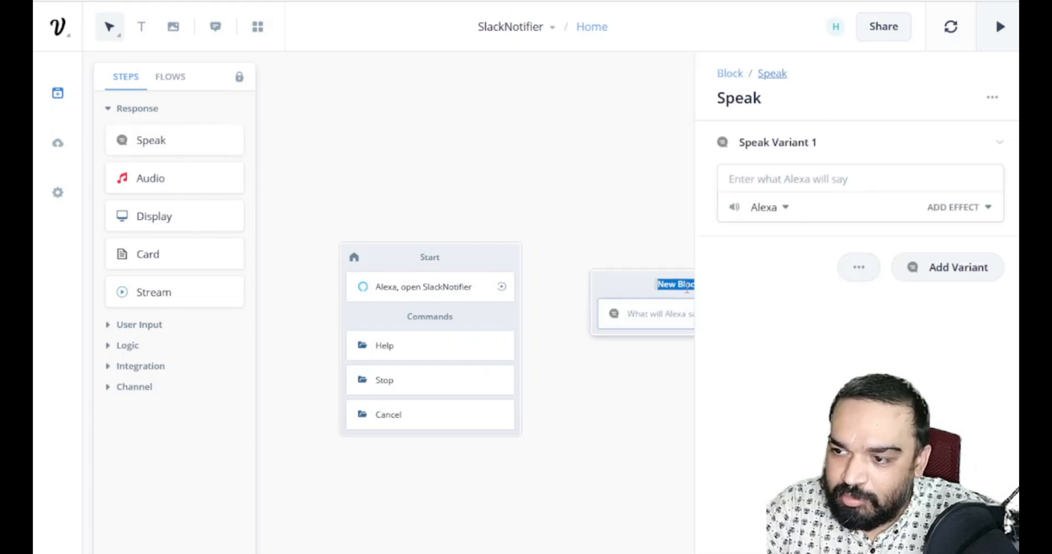
{"action": "type", "text": "Welcome"}
{"action": "left_click", "coordinate": [825, 174]}
{"action": "type", "text": "Happy to help you! Please share in deta"}
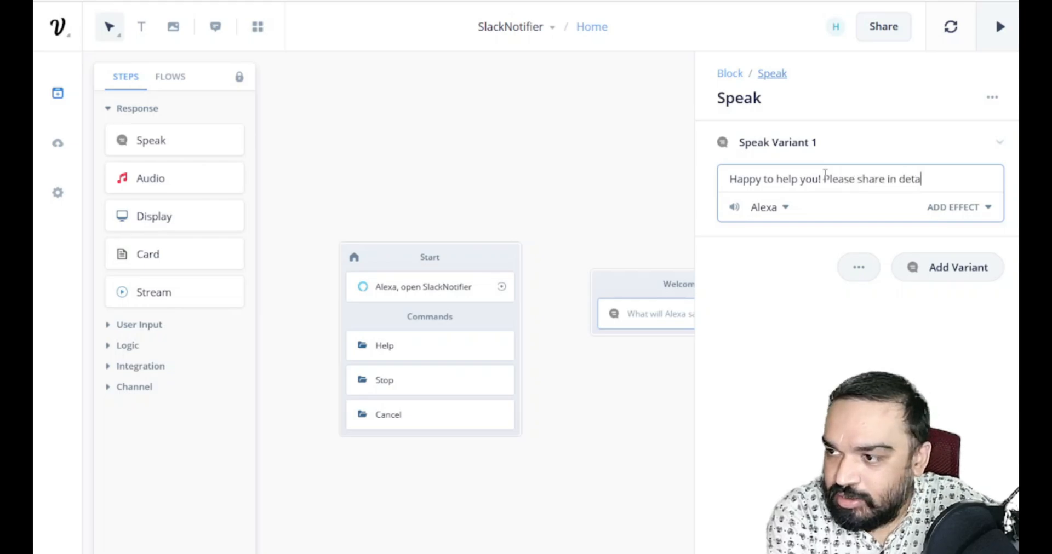
{"action": "type", "text": "il your compalint"}
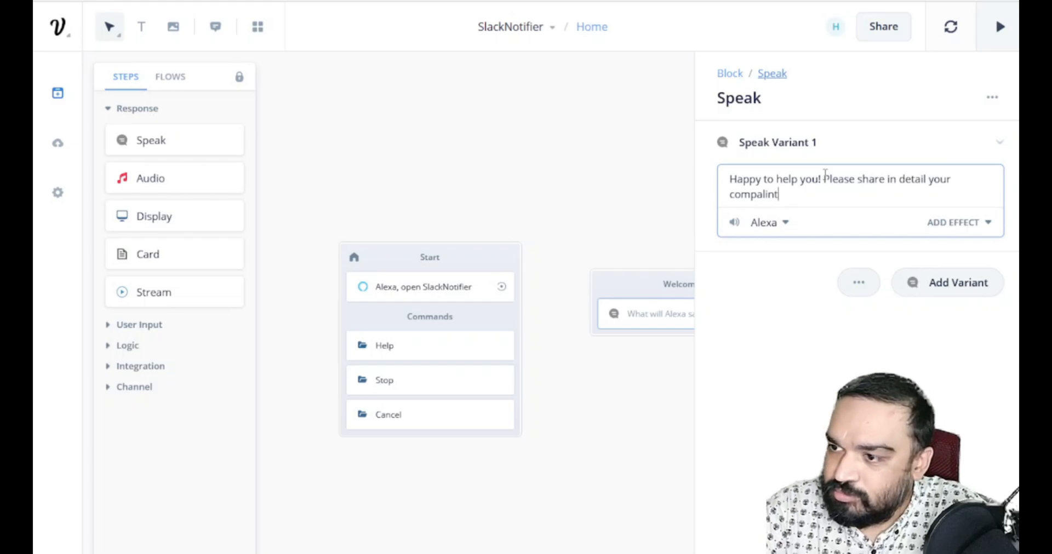
{"action": "key", "text": "BackSpace"}
{"action": "key", "text": "BackSpace"}
{"action": "key", "text": "BackSpace"}
{"action": "key", "text": "BackSpace"}
{"action": "key", "text": "BackSpace"}
{"action": "type", "text": "laint and we will share that with our experts."}
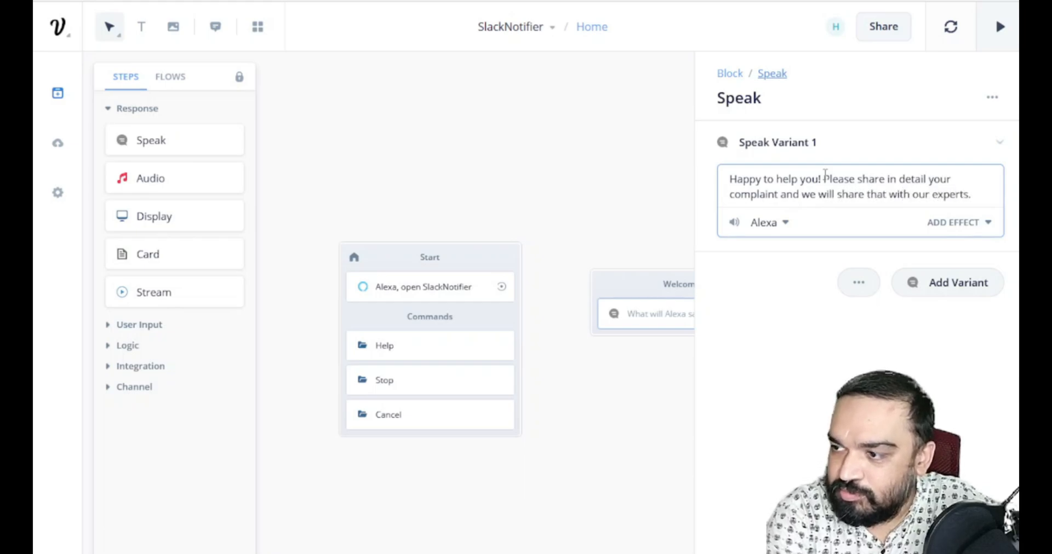
{"action": "left_click", "coordinate": [606, 425]}
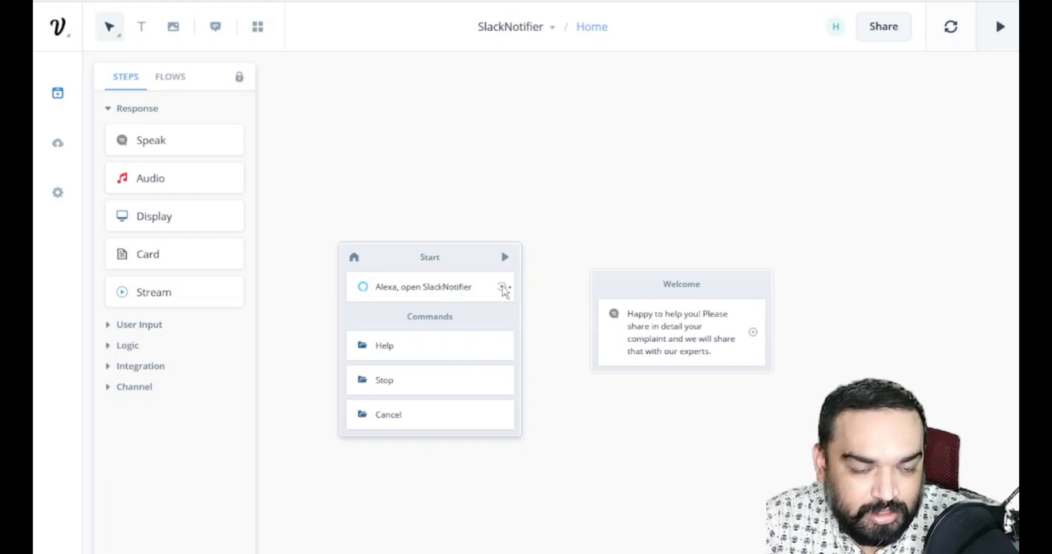
Step: Connect the Start block's "Alexa, open SlackNotifier" step to the Welcome block and move Welcome above and beside Start
{"action": "left_click_drag", "start_coordinate": [502, 286], "coordinate": [682, 334]}
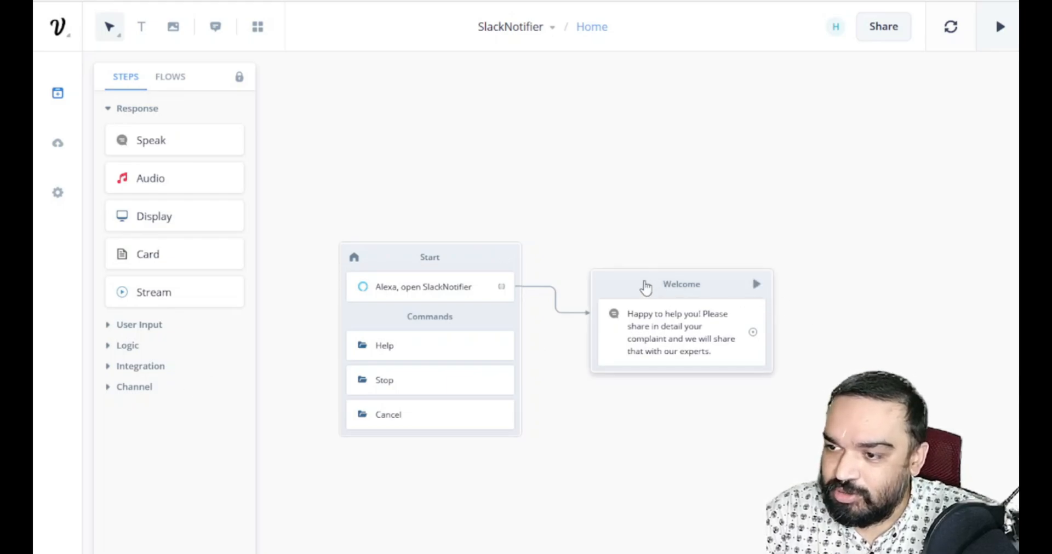
{"action": "left_click_drag", "start_coordinate": [644, 286], "coordinate": [610, 149]}
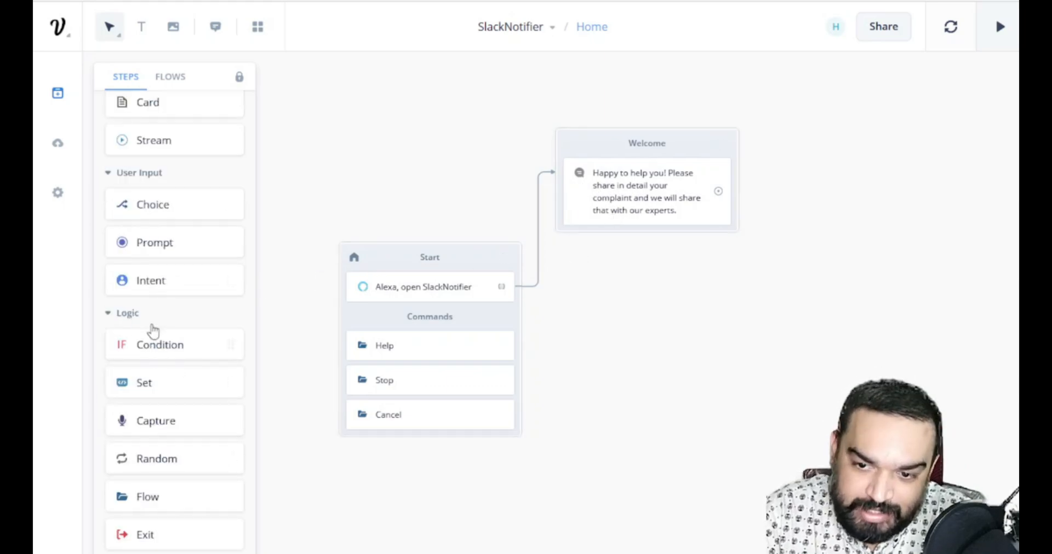
Step: Add a Capture block below Welcome storing Custom input in a new user_response variable, and link the Welcome message to it
{"action": "scroll", "coordinate": [180, 323], "scroll_direction": "up", "scroll_amount": 3}
{"action": "scroll", "coordinate": [184, 321], "scroll_direction": "down", "scroll_amount": 3}
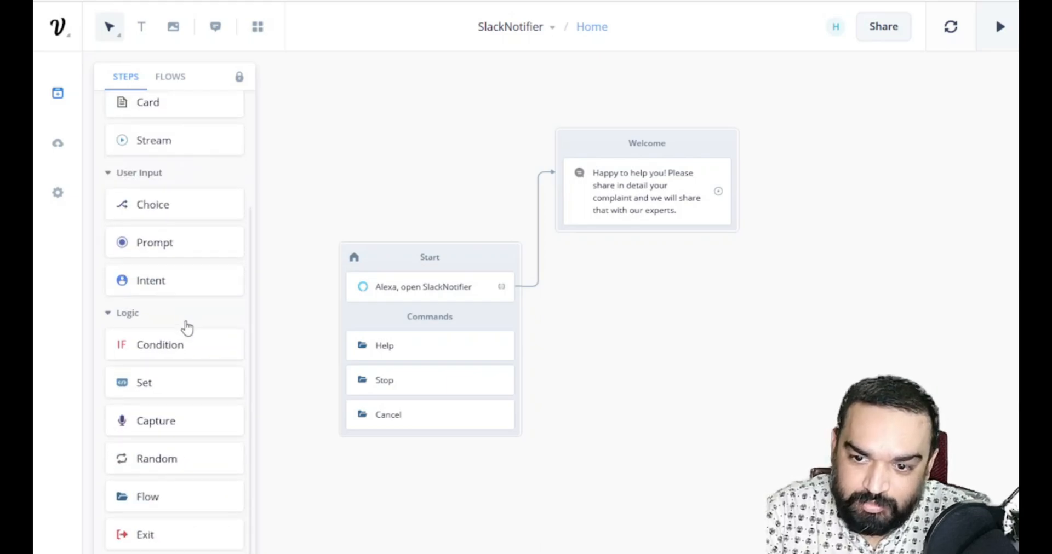
{"action": "left_click_drag", "start_coordinate": [164, 424], "coordinate": [693, 288]}
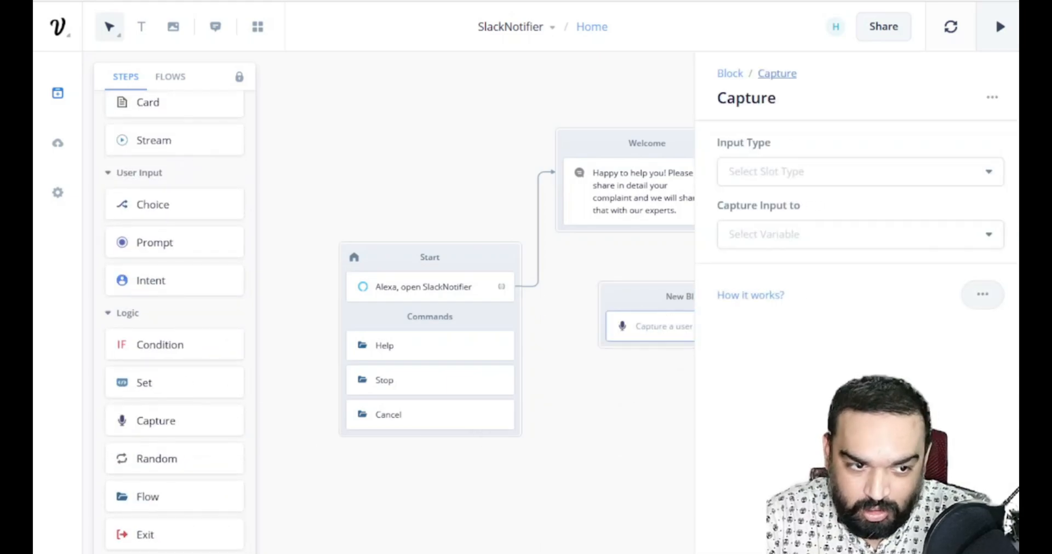
{"action": "left_click", "coordinate": [803, 177]}
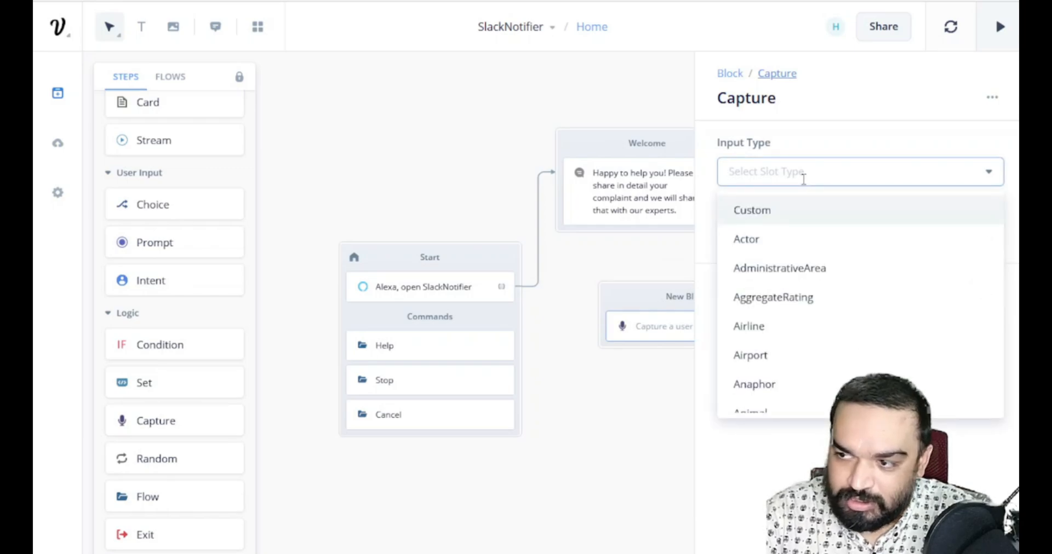
{"action": "left_click", "coordinate": [770, 210]}
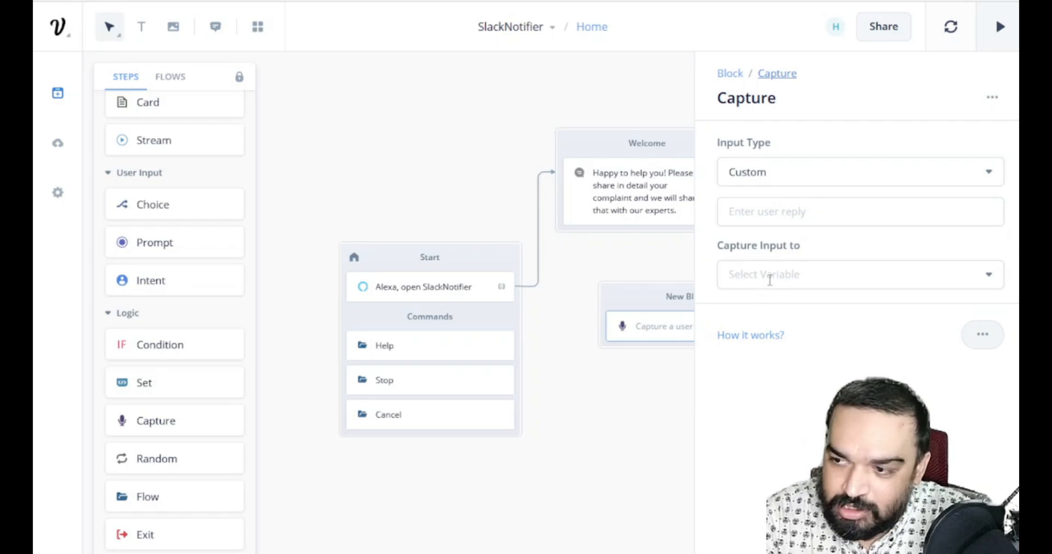
{"action": "left_click", "coordinate": [769, 278]}
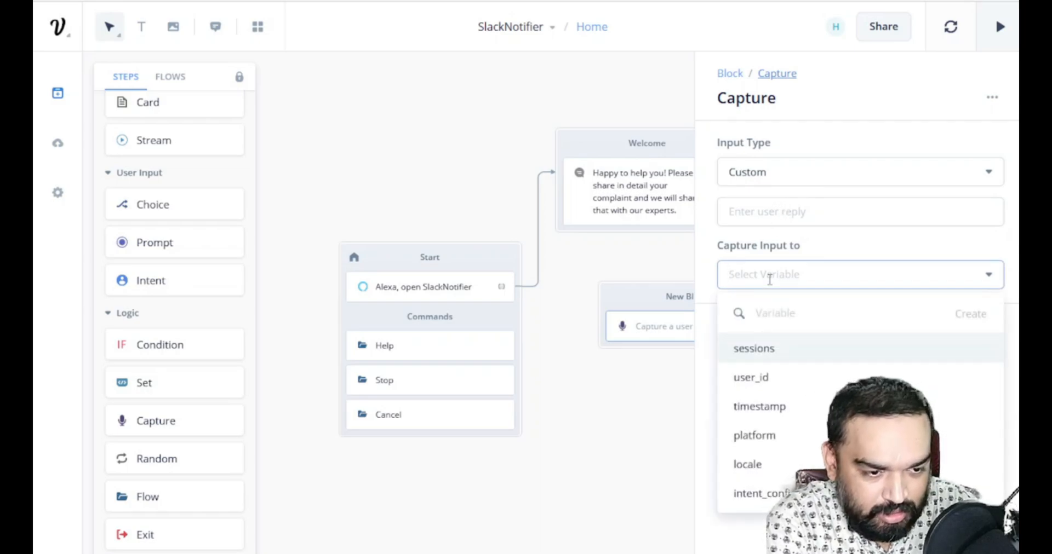
{"action": "type", "text": "user_response"}
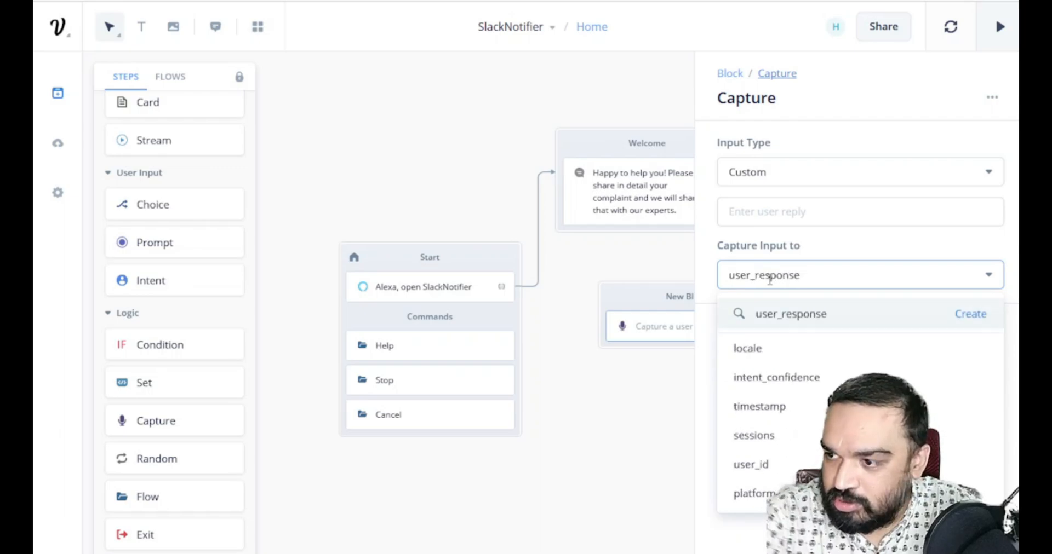
{"action": "left_click", "coordinate": [974, 316]}
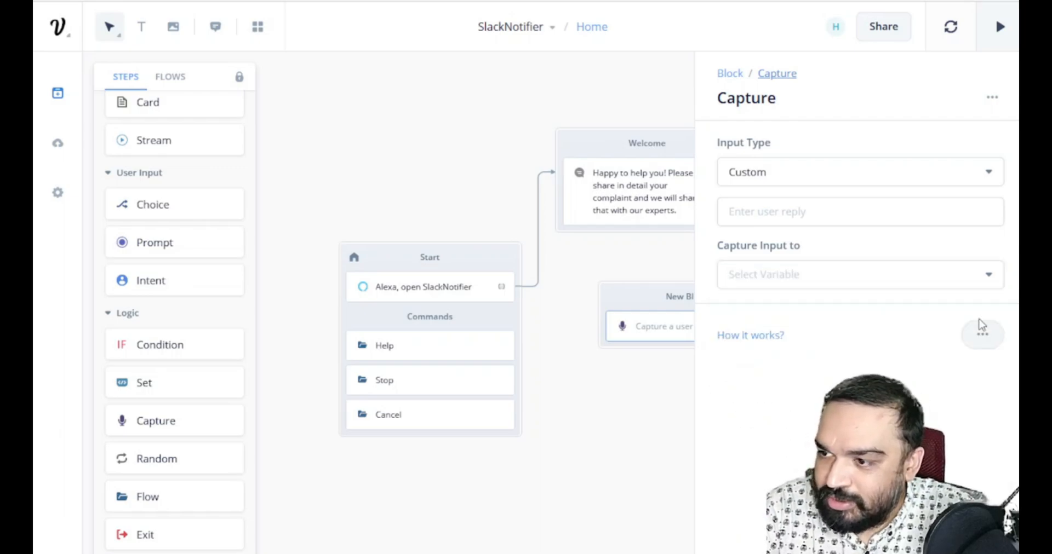
{"action": "left_click", "coordinate": [646, 438]}
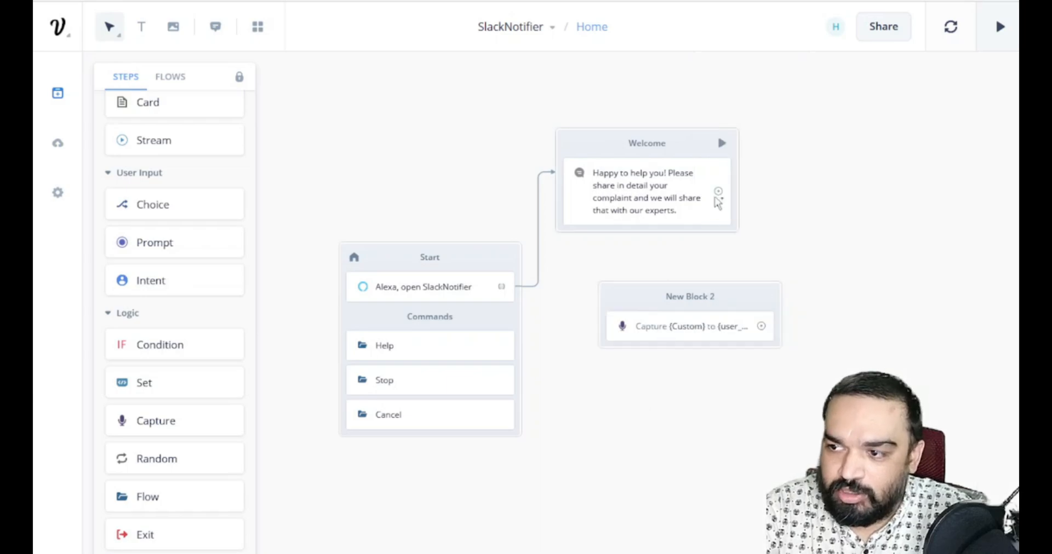
{"action": "left_click_drag", "start_coordinate": [767, 228], "coordinate": [623, 331]}
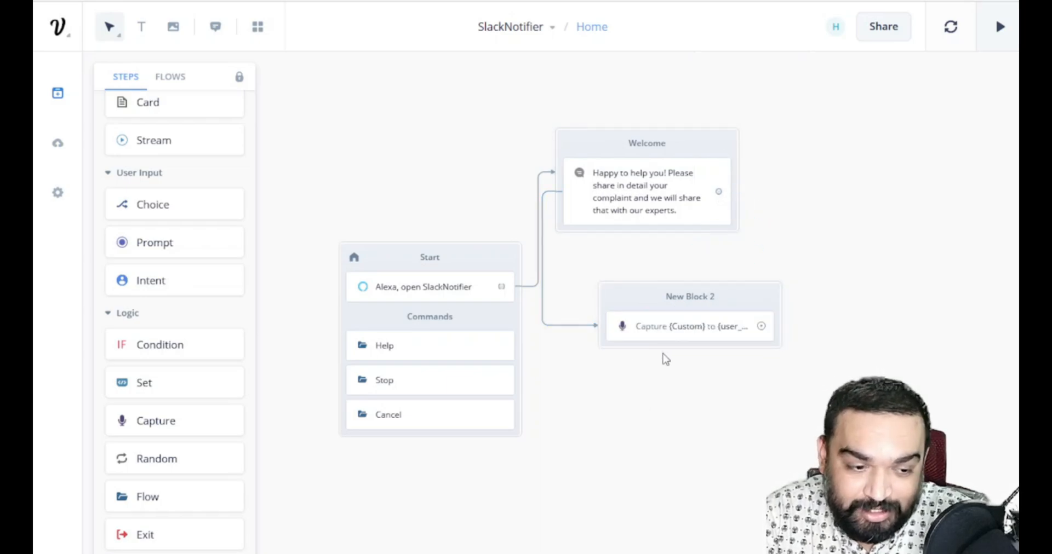
Step: Add a Condition block below the Capture block and insert the user_response variable in an Expression condition
{"action": "left_click_drag", "start_coordinate": [143, 345], "coordinate": [689, 380]}
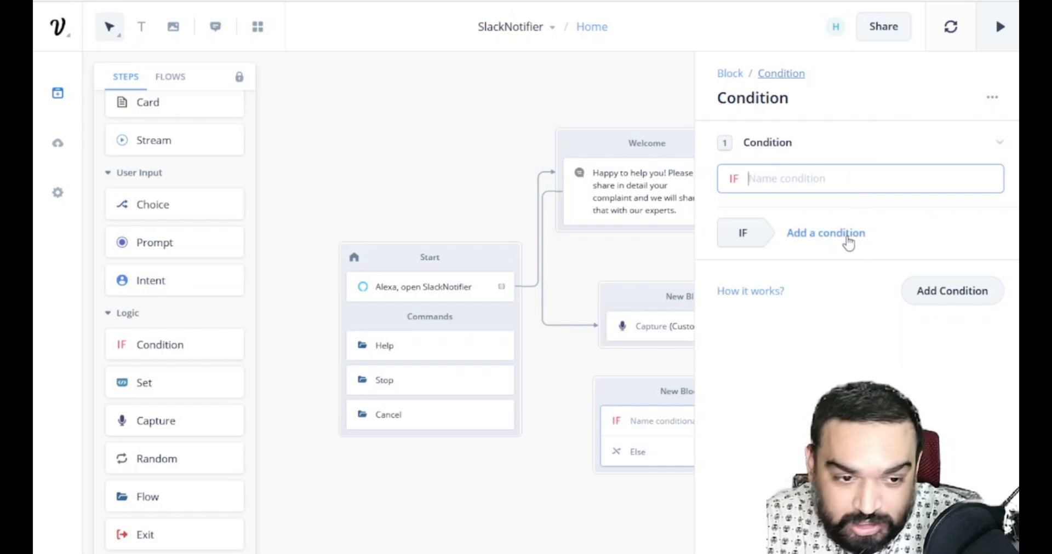
{"action": "left_click", "coordinate": [848, 241]}
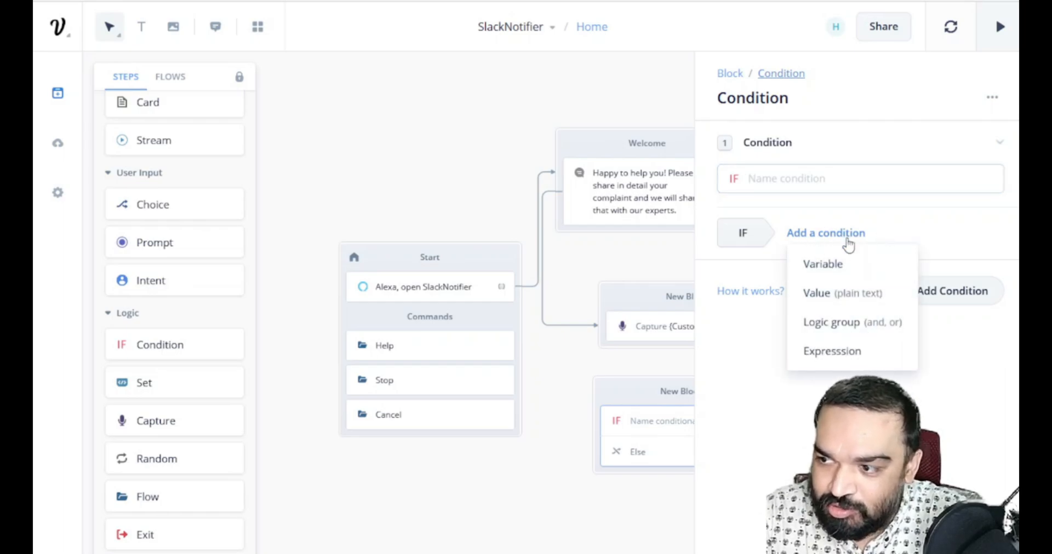
{"action": "left_click", "coordinate": [830, 351]}
{"action": "left_click", "coordinate": [830, 258]}
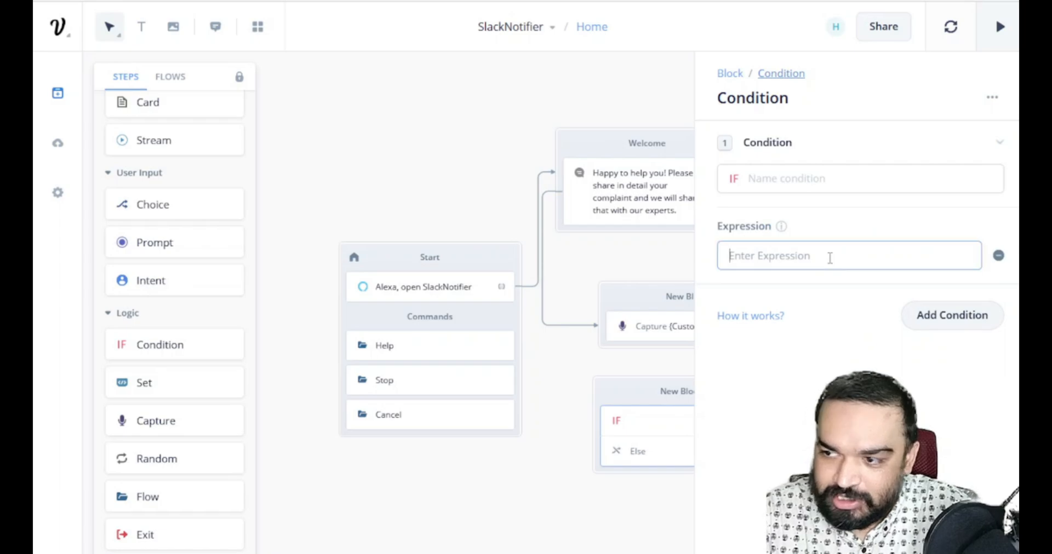
{"action": "type", "text": "{{"}
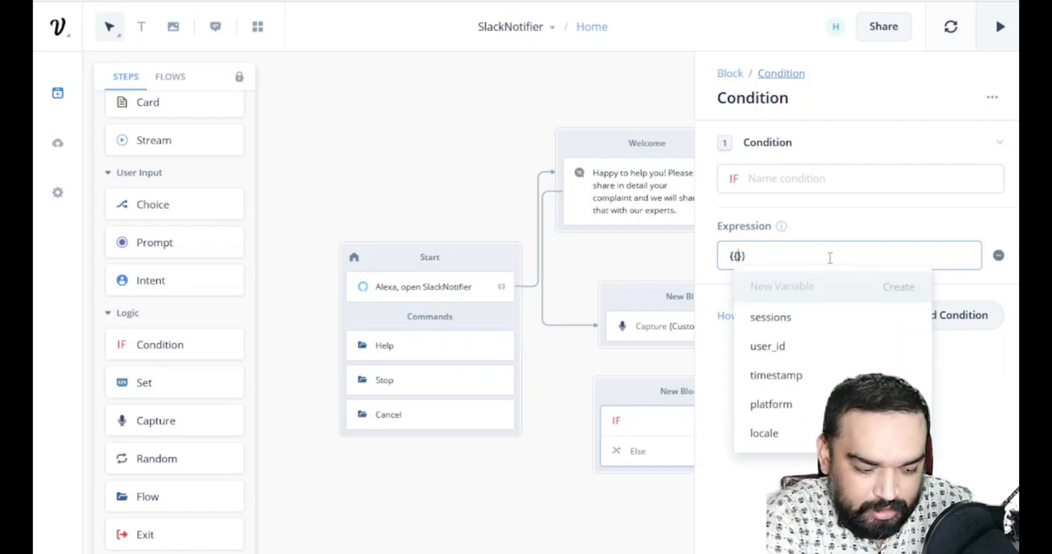
{"action": "type", "text": "user _"}
{"action": "key", "text": "BackSpace"}
{"action": "key", "text": "BackSpace"}
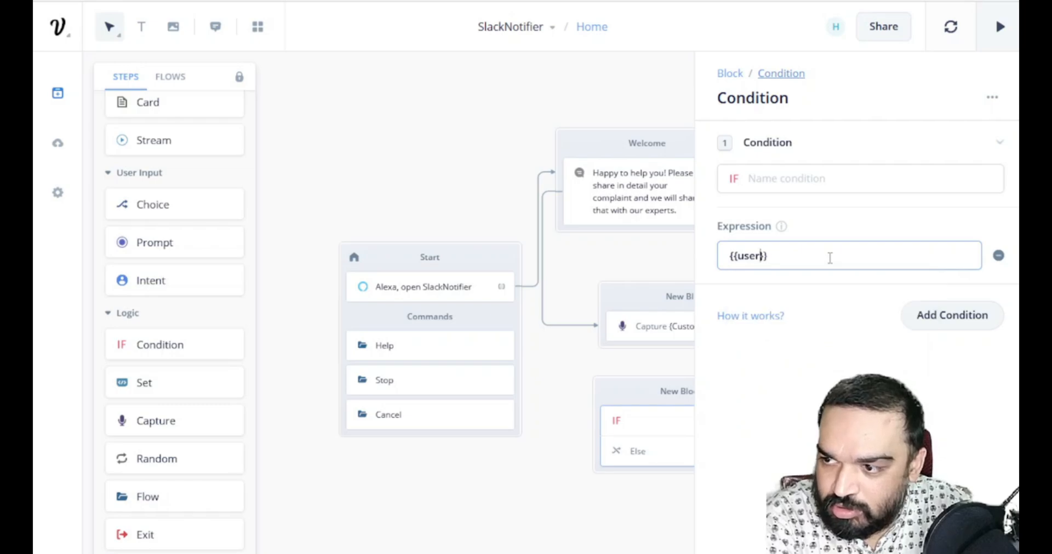
{"action": "type", "text": "_res"}
{"action": "left_click", "coordinate": [794, 316]}
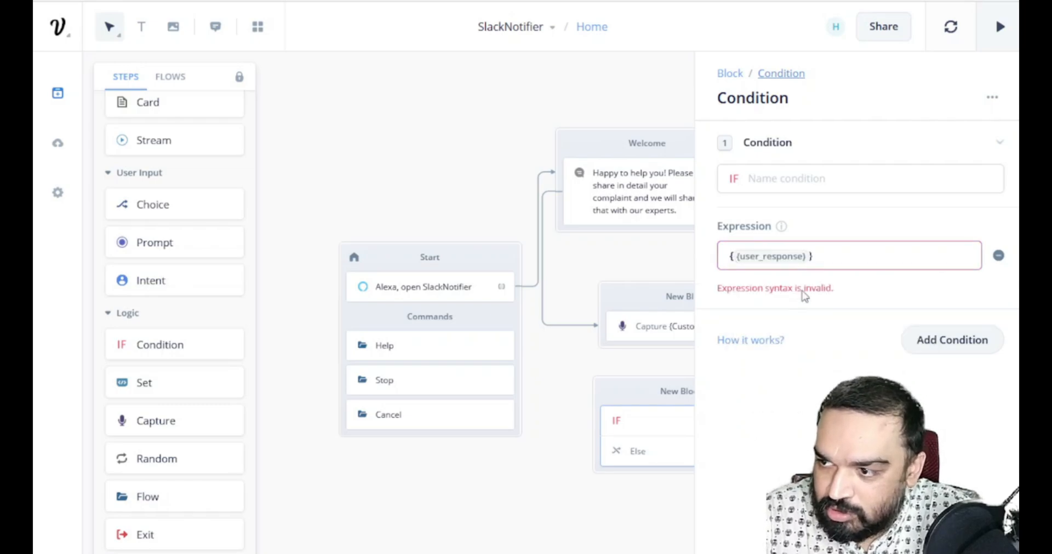
Step: Complete the condition's expression by comparing user_response with an empty string using =''
{"action": "type", "text": "=''"}
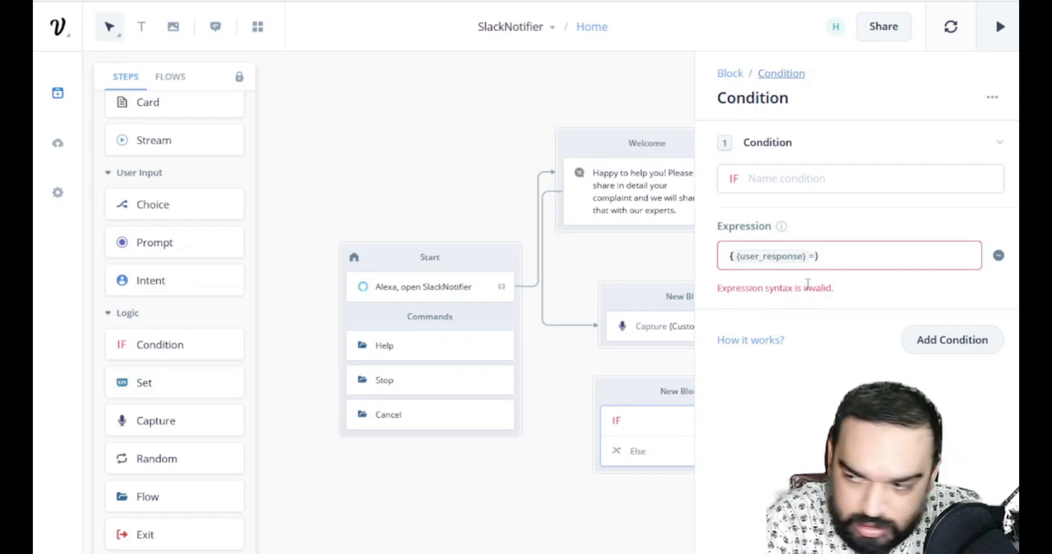
{"action": "left_click", "coordinate": [536, 534]}
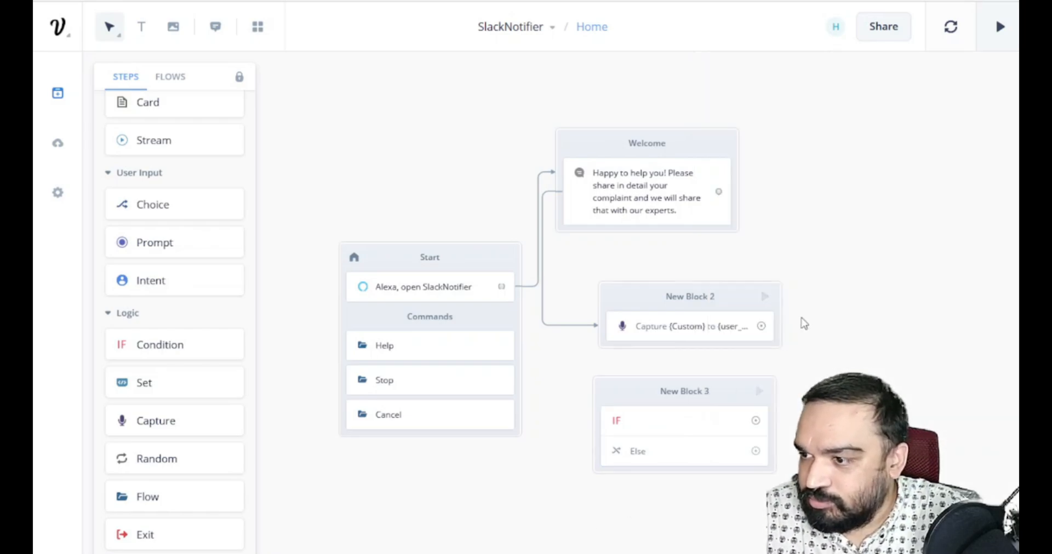
{"action": "left_click", "coordinate": [661, 423]}
{"action": "left_click", "coordinate": [845, 251]}
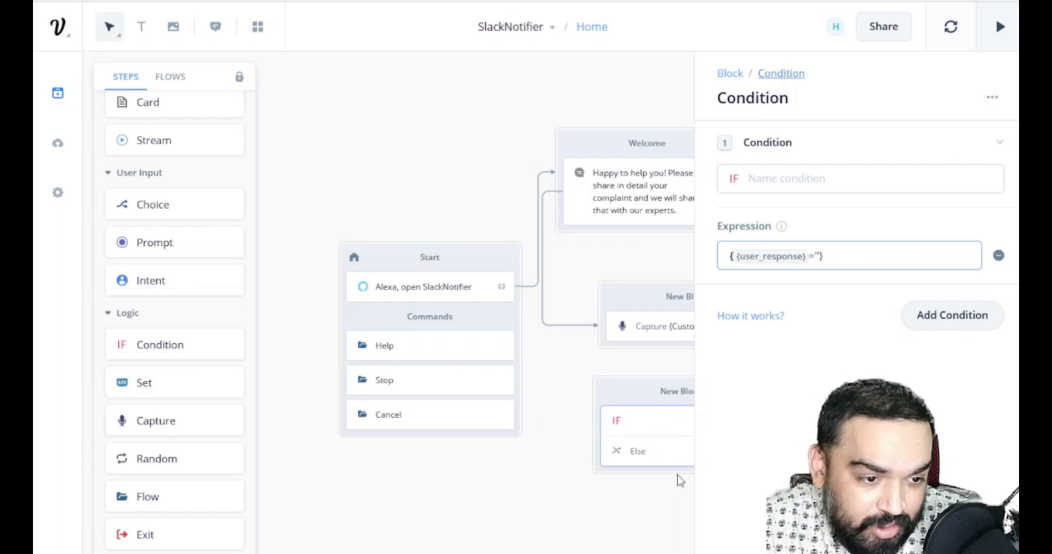
{"action": "left_click", "coordinate": [648, 509]}
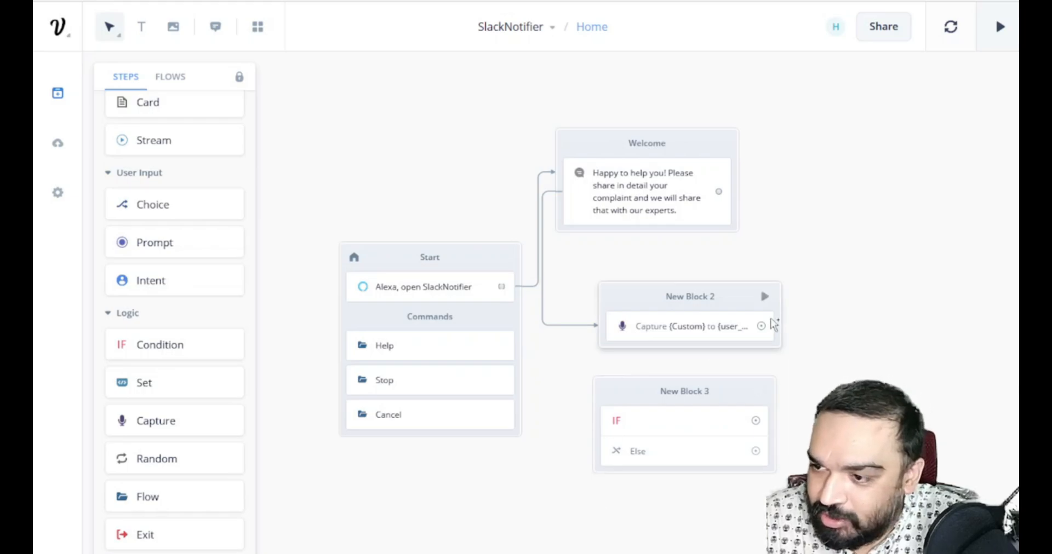
Step: Link the Capture step to the Condition block and rename that block Validate if Empty
{"action": "left_click_drag", "start_coordinate": [761, 326], "coordinate": [697, 422]}
{"action": "double_click", "coordinate": [684, 392]}
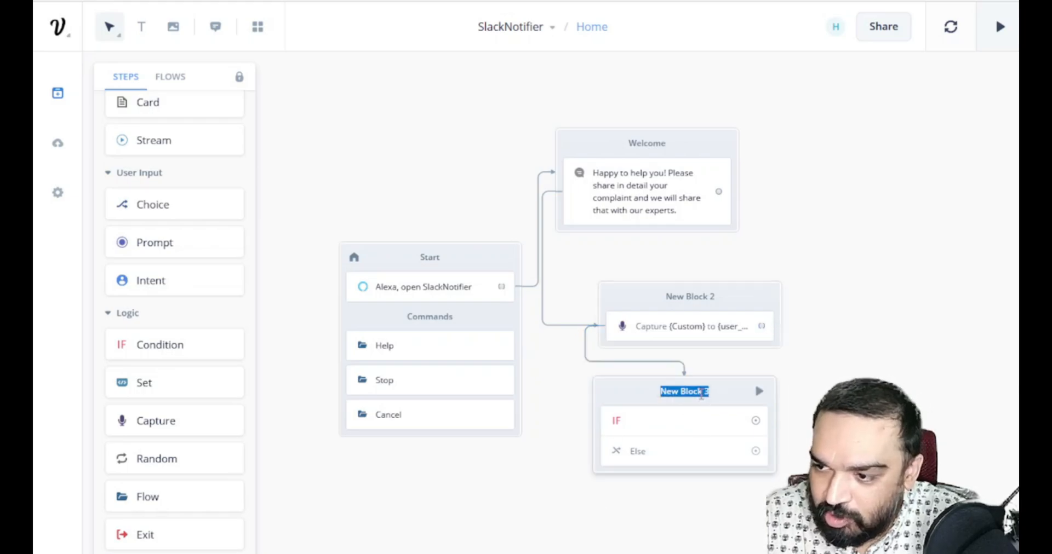
{"action": "type", "text": "Validate if Empty"}
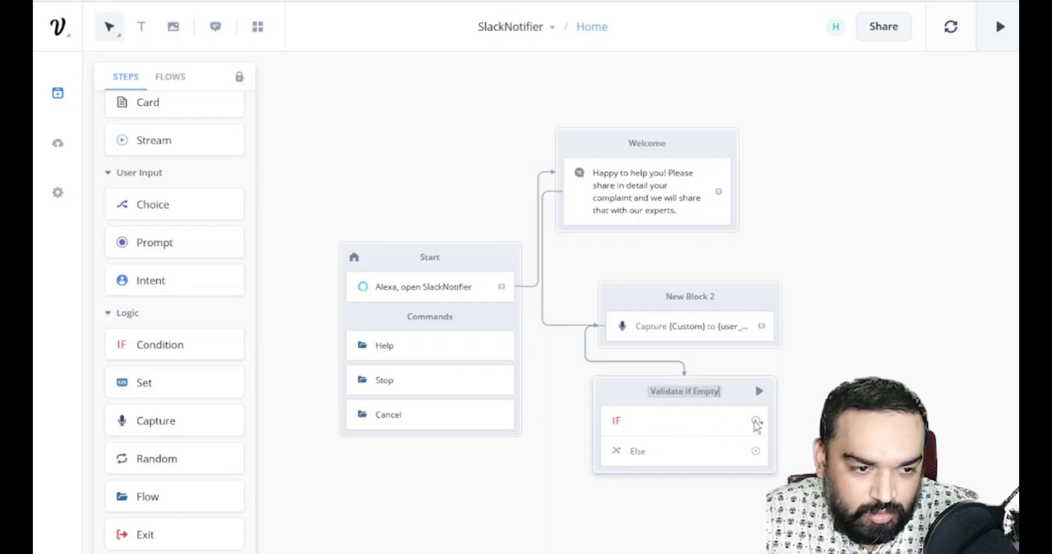
Step: Route the IF branch of the Validate if Empty block back to the Welcome block
{"action": "scroll", "coordinate": [197, 207], "scroll_direction": "up", "scroll_amount": 3}
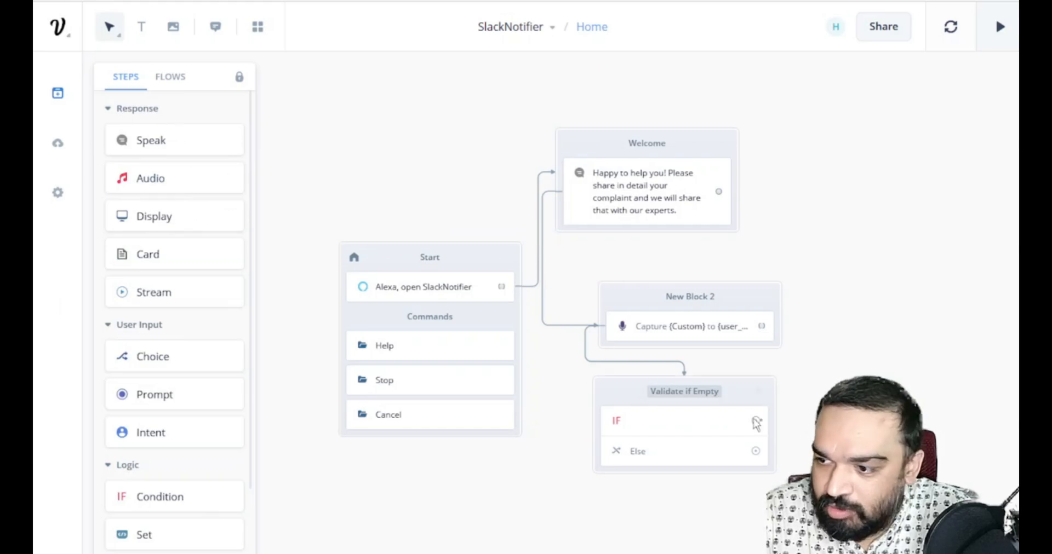
{"action": "left_click_drag", "start_coordinate": [756, 421], "coordinate": [617, 172]}
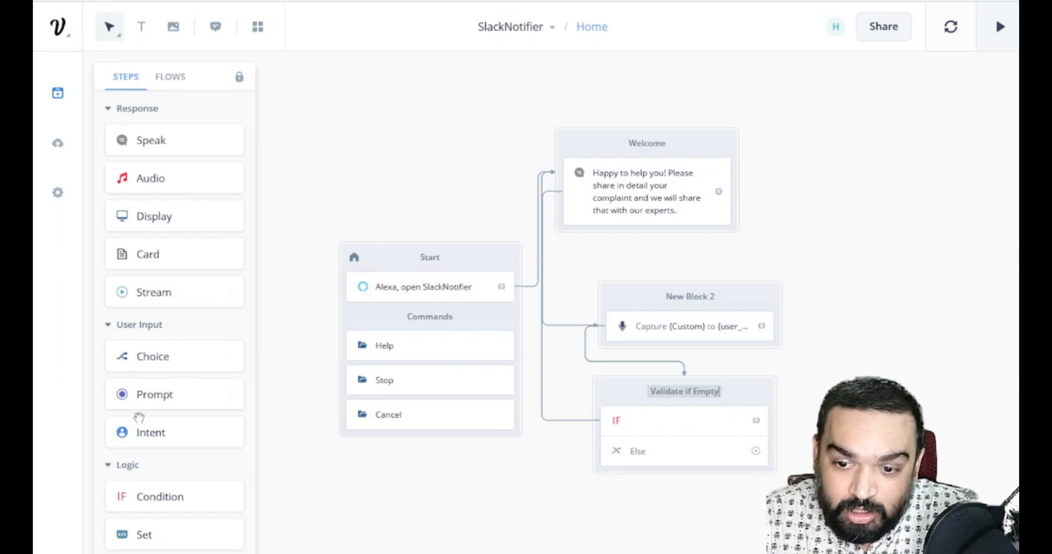
{"action": "scroll", "coordinate": [136, 416], "scroll_direction": "down", "scroll_amount": 3}
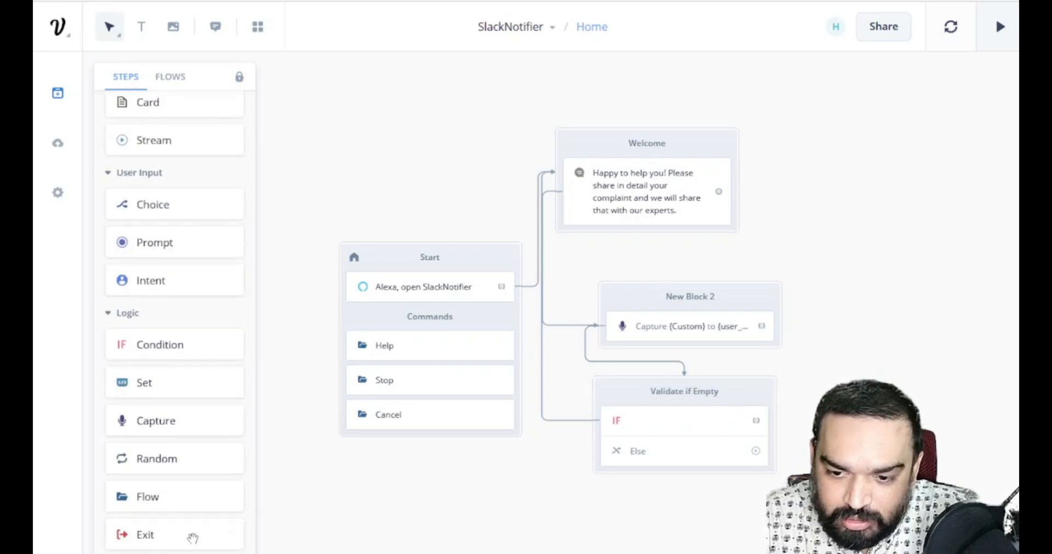
Step: Add an API step to the canvas and set its request URL to Slack's chat.postMessage endpoint, copied from the Slack API documentation
{"action": "scroll", "coordinate": [186, 532], "scroll_direction": "down", "scroll_amount": 3}
{"action": "left_click_drag", "start_coordinate": [145, 441], "coordinate": [914, 220]}
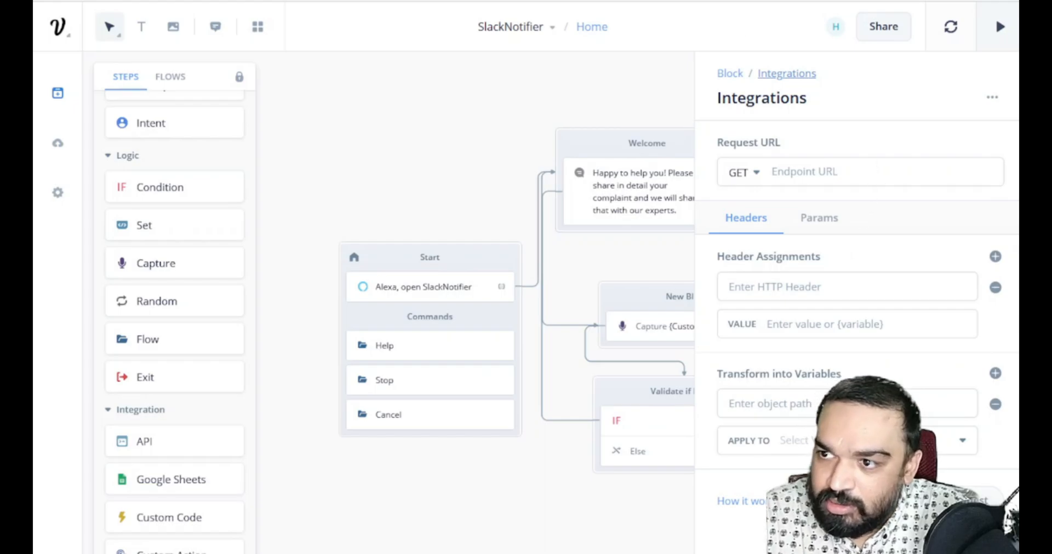
{"action": "key", "text": "ctrl+Tab"}
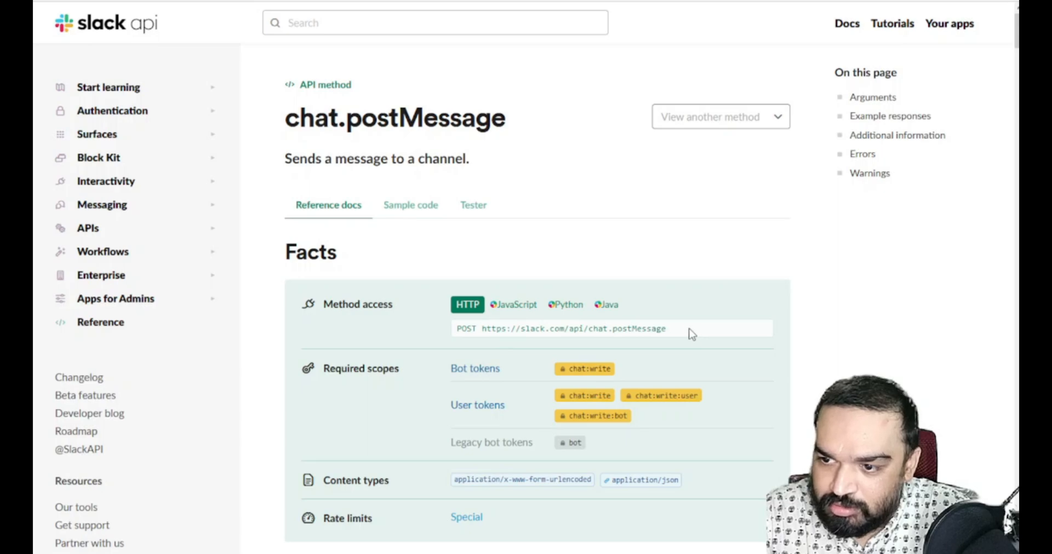
{"action": "left_click_drag", "start_coordinate": [692, 334], "coordinate": [483, 328]}
{"action": "key", "text": "ctrl+c"}
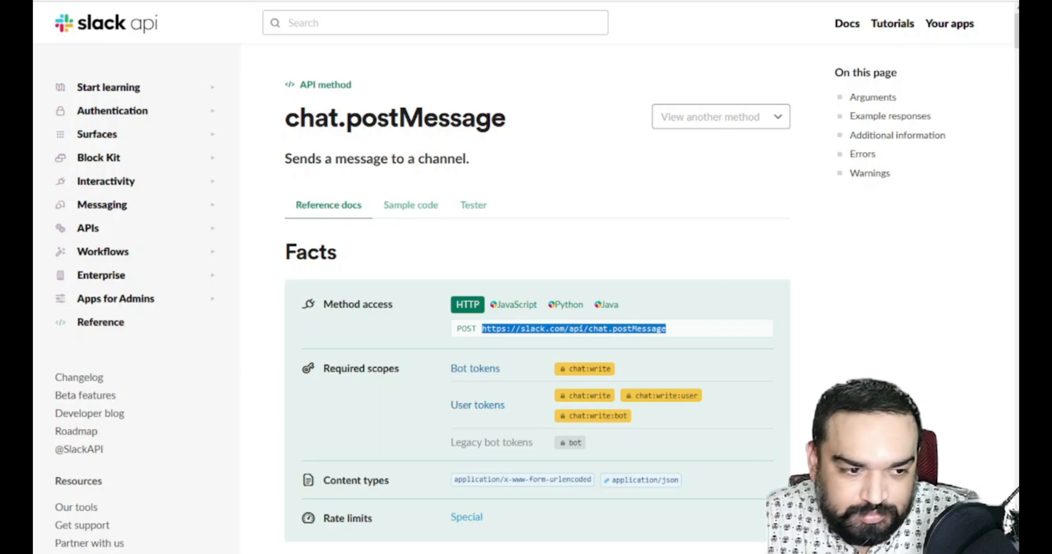
{"action": "key", "text": "alt+Tab"}
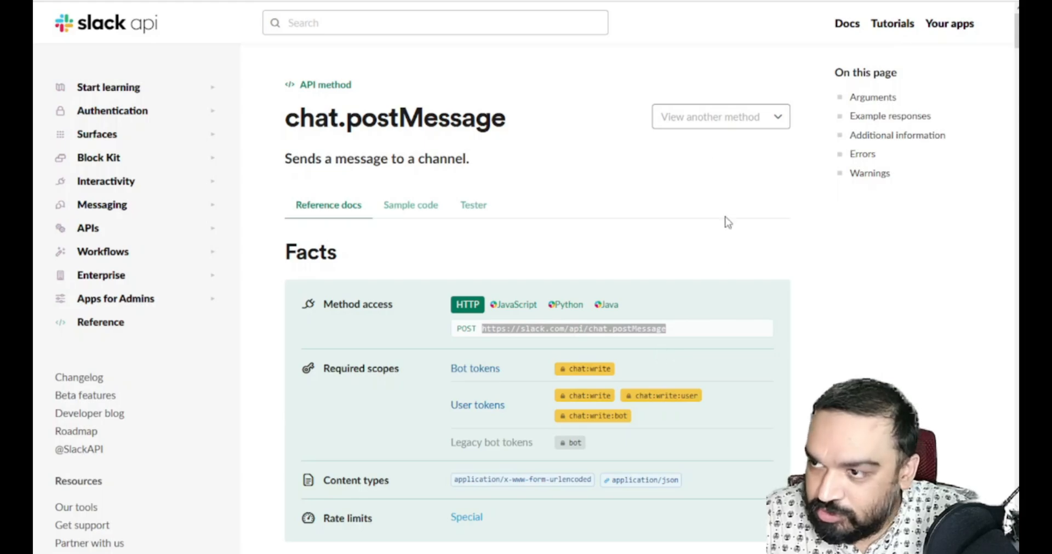
{"action": "key", "text": "alt+Tab"}
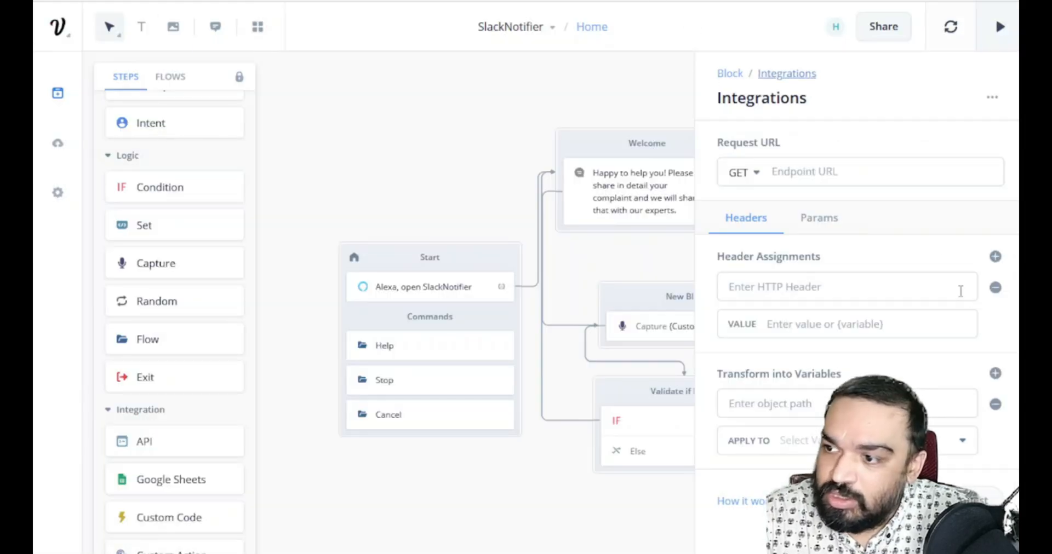
{"action": "key", "text": "ctrl+v"}
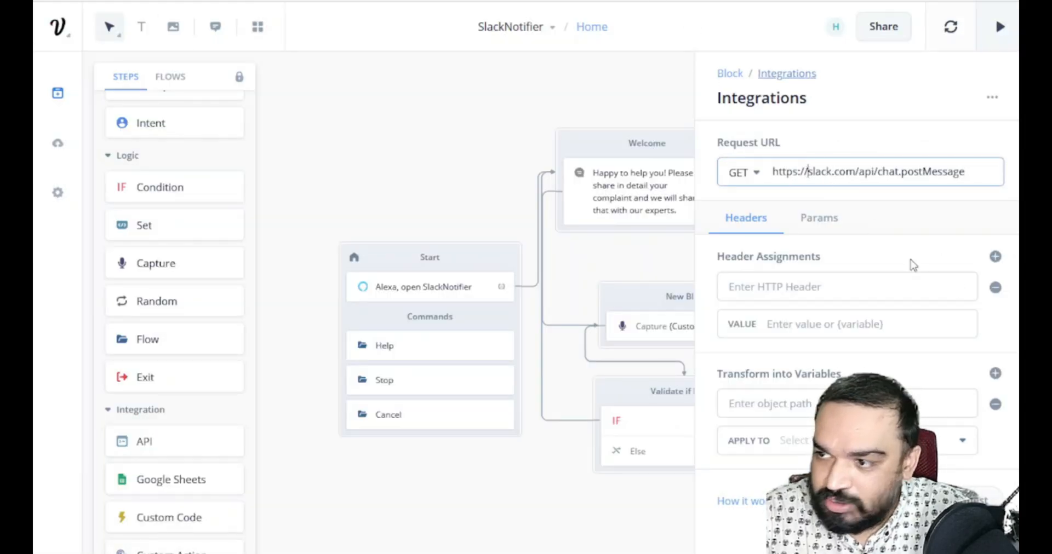
Step: Insert the workspace subdomain thenocodeslack. before slack.com in the API step's request URL
{"action": "type", "text": "thenocodeslack."}
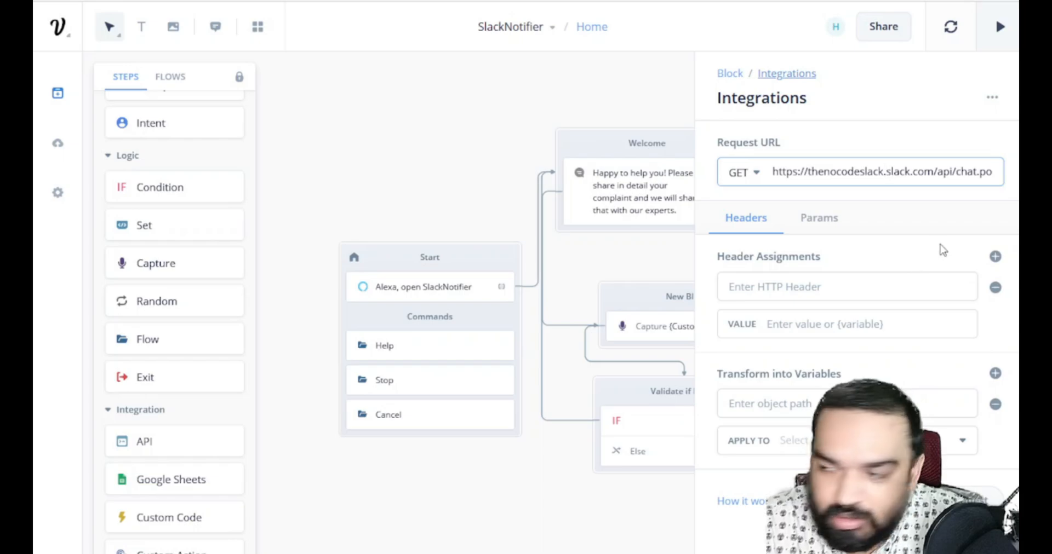
{"action": "left_click_drag", "start_coordinate": [956, 172], "coordinate": [1001, 173]}
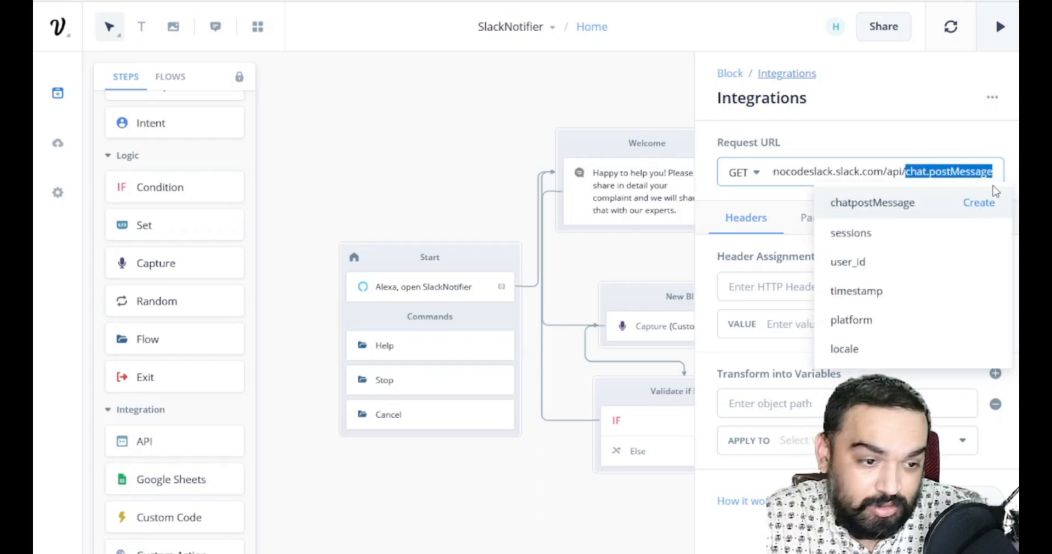
{"action": "left_click", "coordinate": [774, 250]}
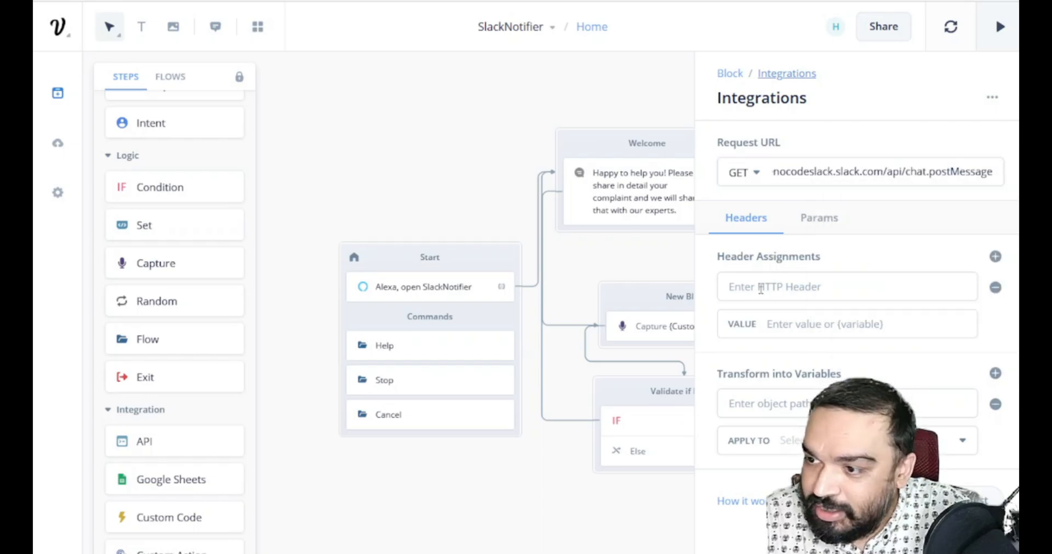
Step: Add an Authorization header to the API step and start its value with Bearer followed by a space
{"action": "left_click", "coordinate": [761, 289]}
{"action": "type", "text": "Au"}
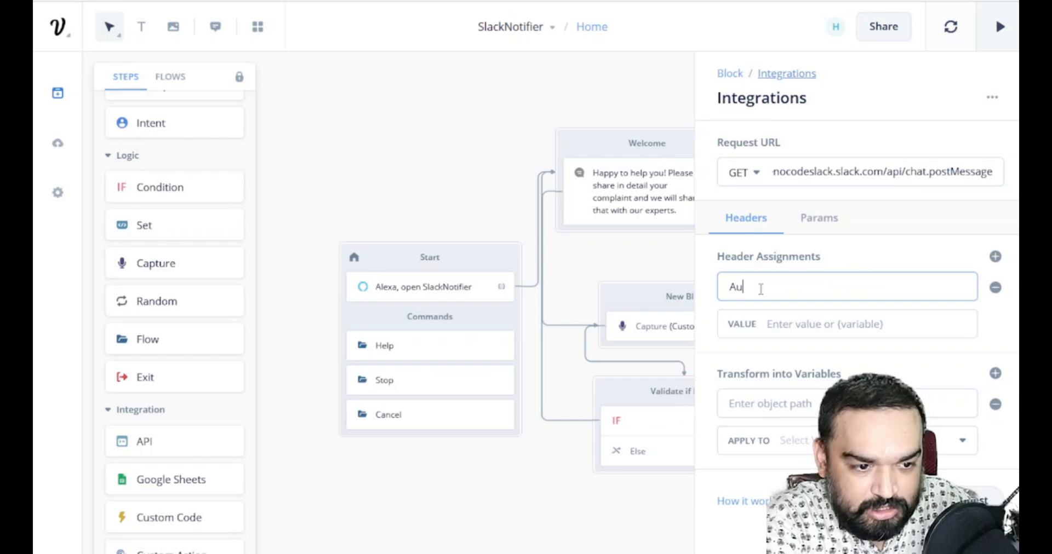
{"action": "type", "text": "thor"}
{"action": "key", "text": "BackSpace"}
{"action": "type", "text": "orization"}
{"action": "key", "text": "Tab"}
{"action": "type", "text": "Be"}
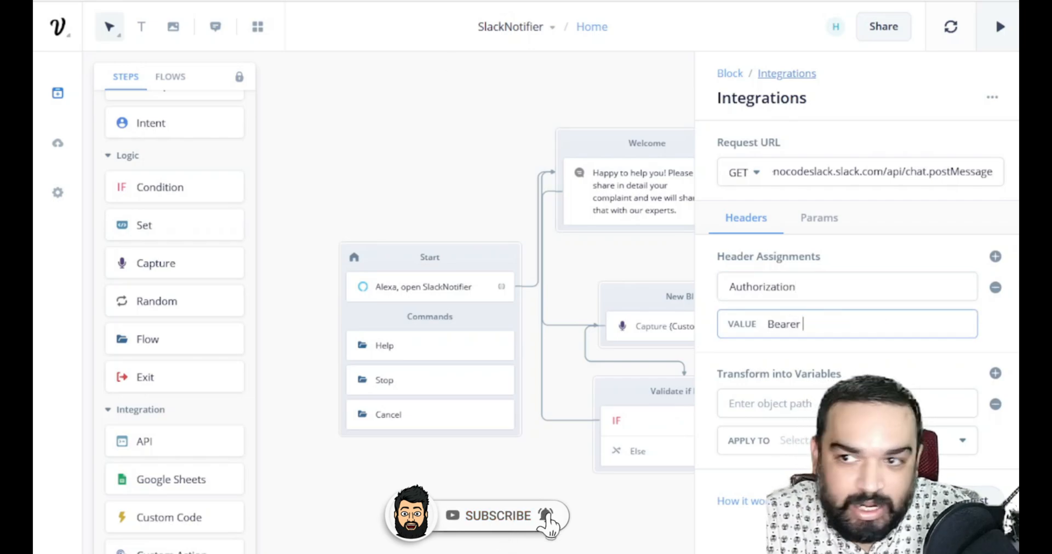
Step: Copy the Bot User OAuth Token from the Slack app's OAuth settings and paste it after Bearer in the Authorization header
{"action": "key", "text": "ctrl+Tab"}
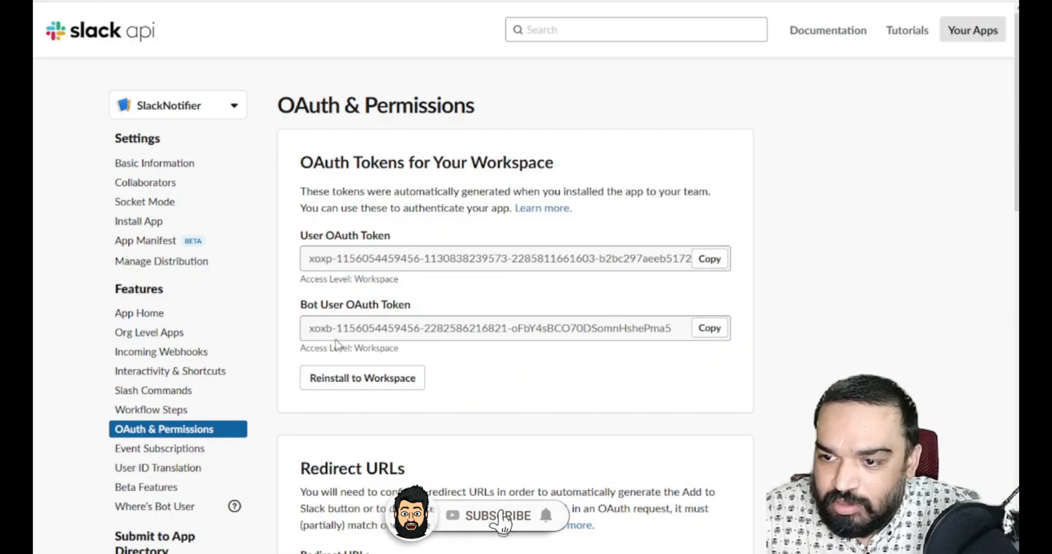
{"action": "left_click_drag", "start_coordinate": [310, 329], "coordinate": [355, 329]}
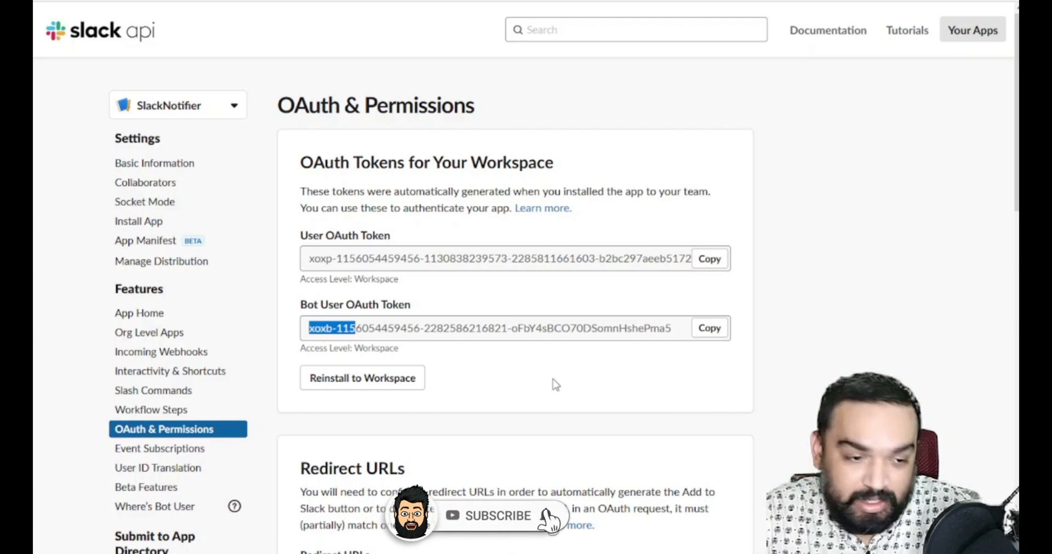
{"action": "left_click", "coordinate": [707, 332]}
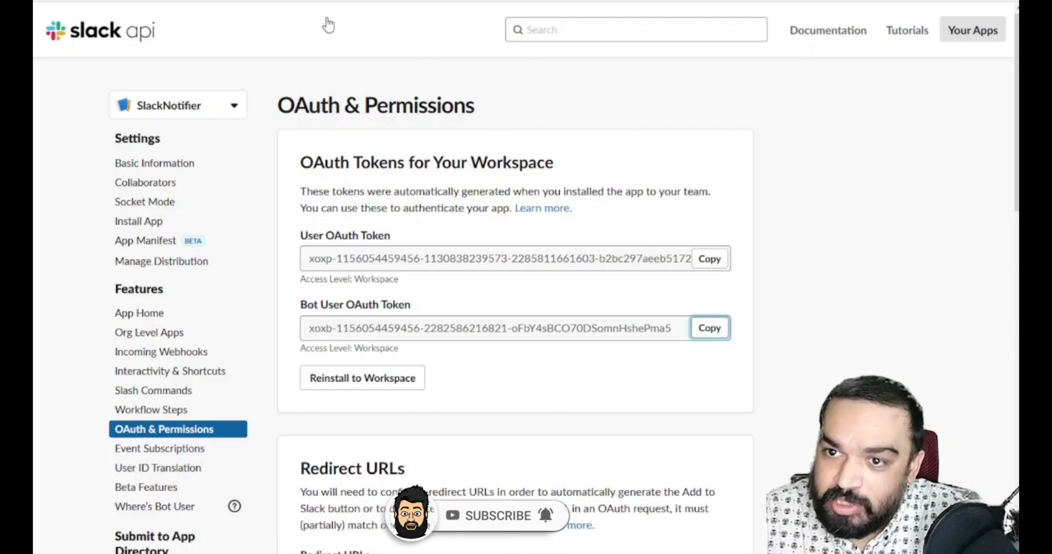
{"action": "key", "text": "ctrl+Tab"}
{"action": "left_click", "coordinate": [863, 324]}
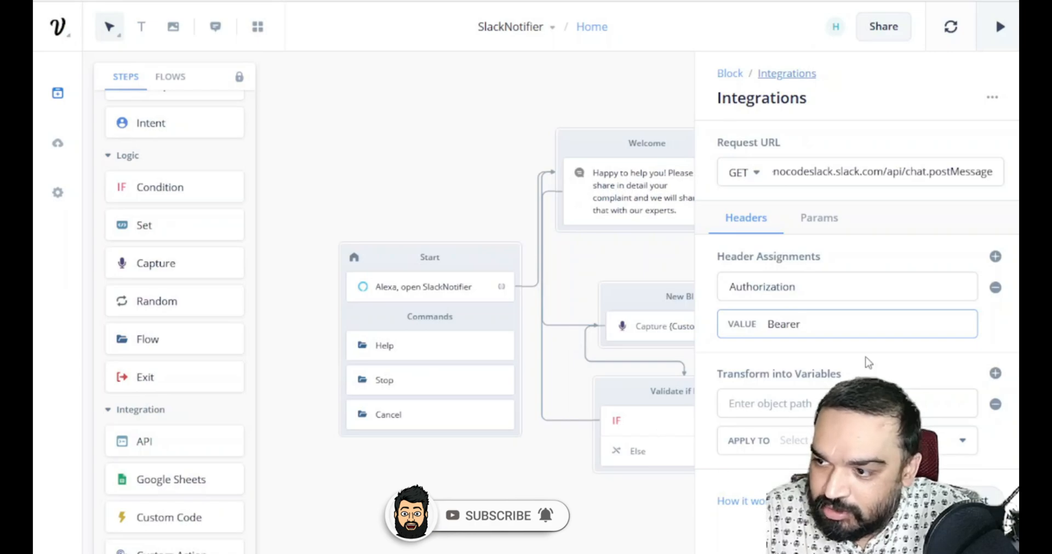
{"action": "key", "text": "ctrl+v"}
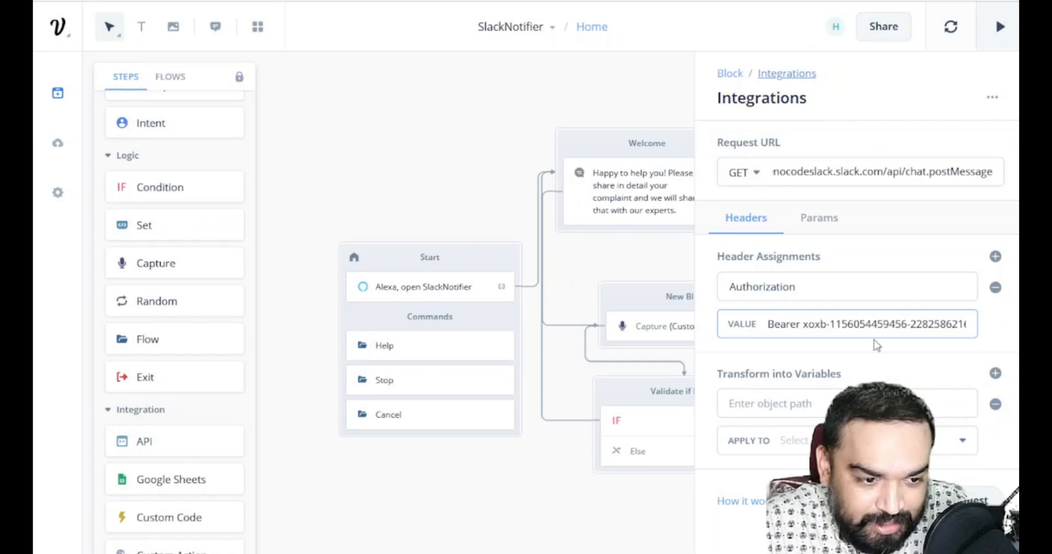
Step: Add a second header assignment named Content-type with the value application/json
{"action": "left_click", "coordinate": [834, 403]}
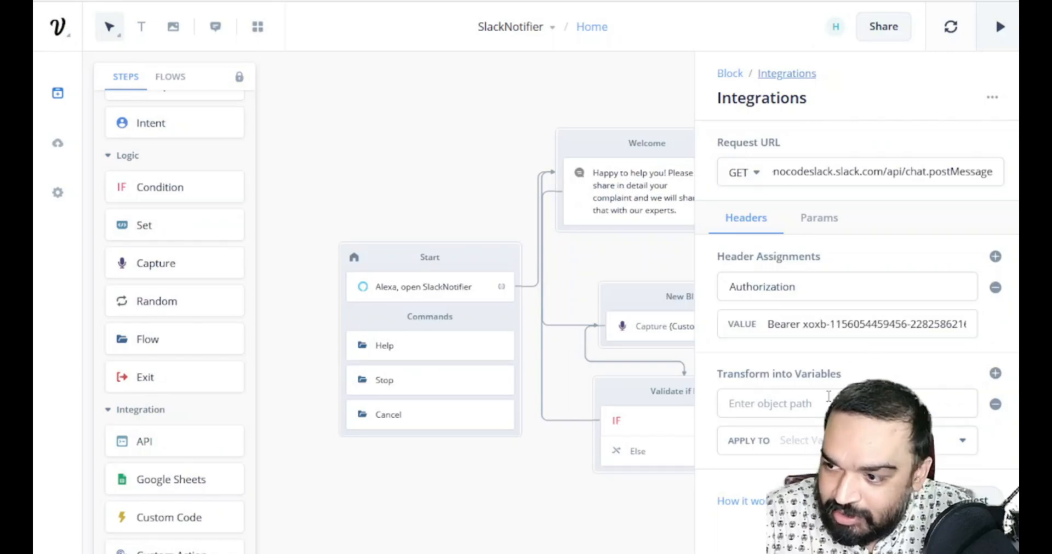
{"action": "left_click", "coordinate": [996, 257]}
{"action": "left_click", "coordinate": [850, 373]}
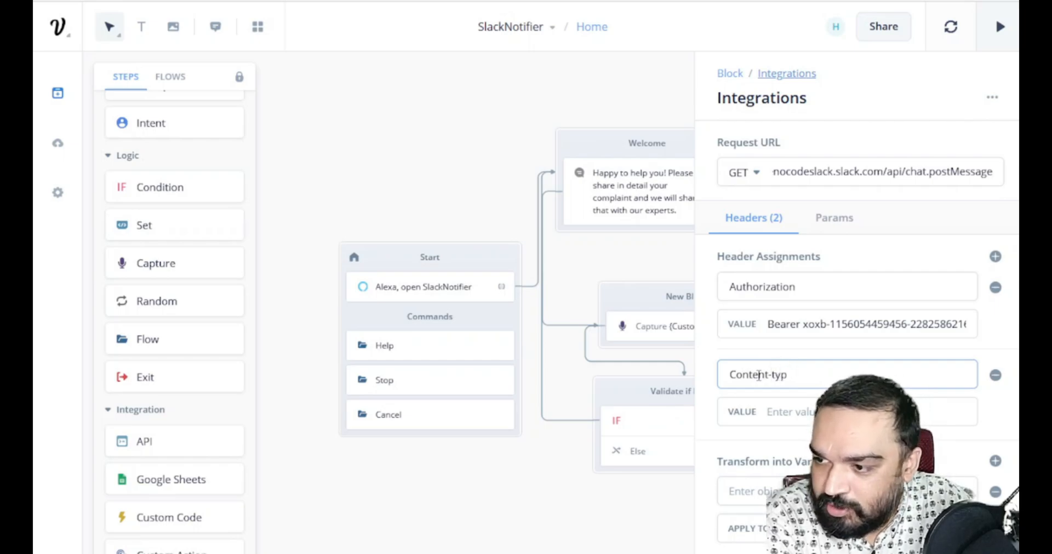
{"action": "key", "text": "Tab"}
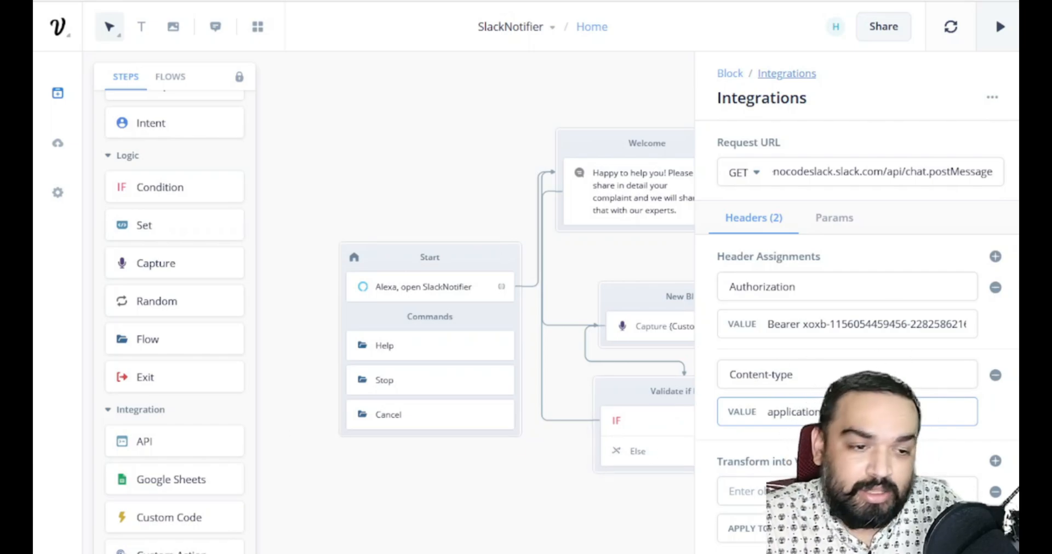
{"action": "left_click", "coordinate": [707, 305]}
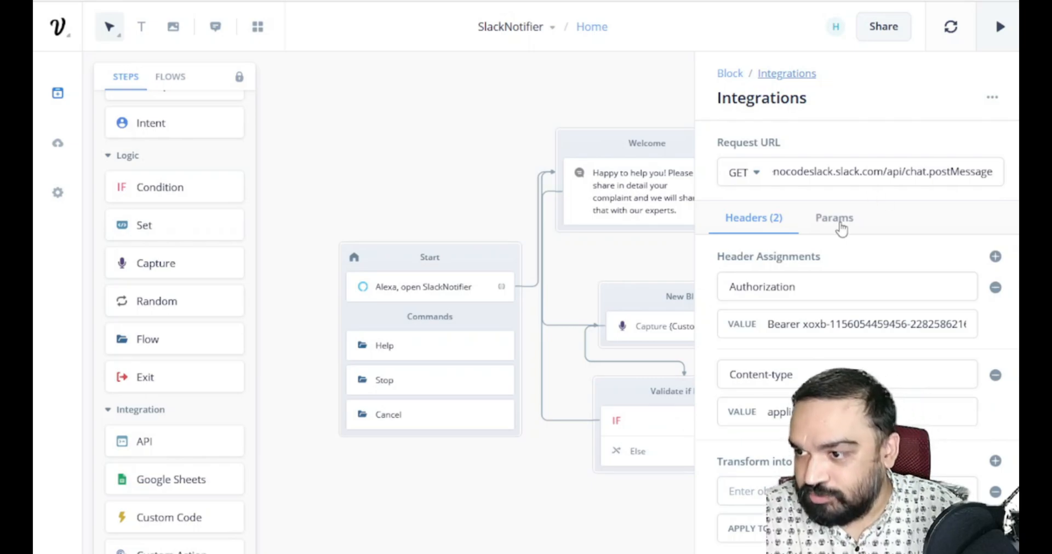
Step: Change the API step's request method to POST
{"action": "scroll", "coordinate": [856, 328], "scroll_direction": "down", "scroll_amount": 1}
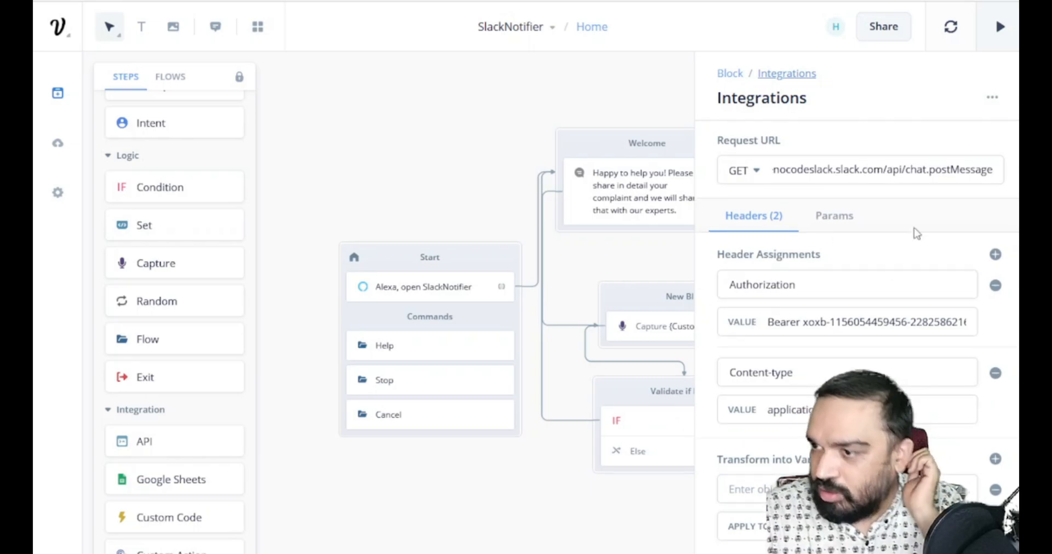
{"action": "left_click", "coordinate": [752, 170]}
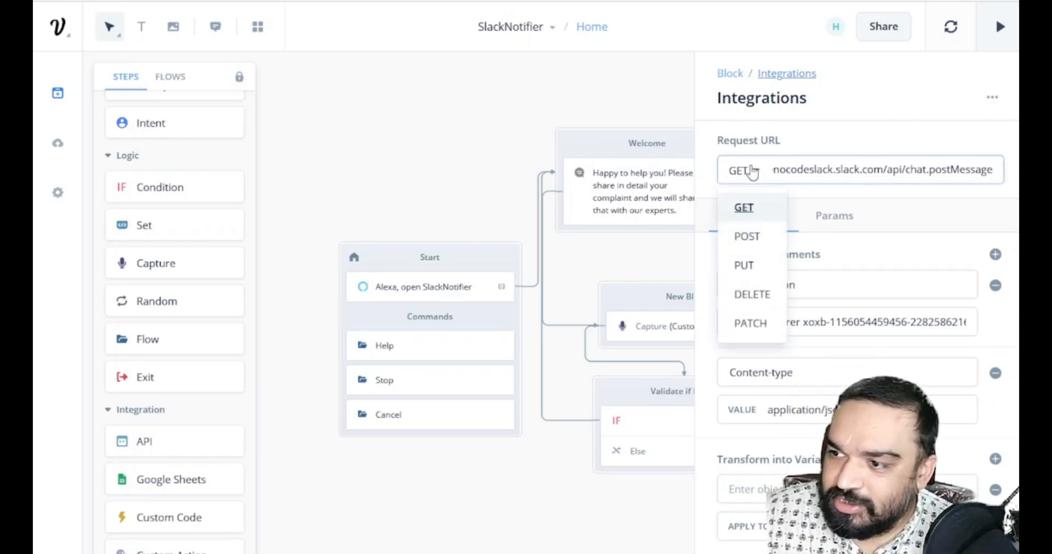
{"action": "left_click", "coordinate": [743, 237]}
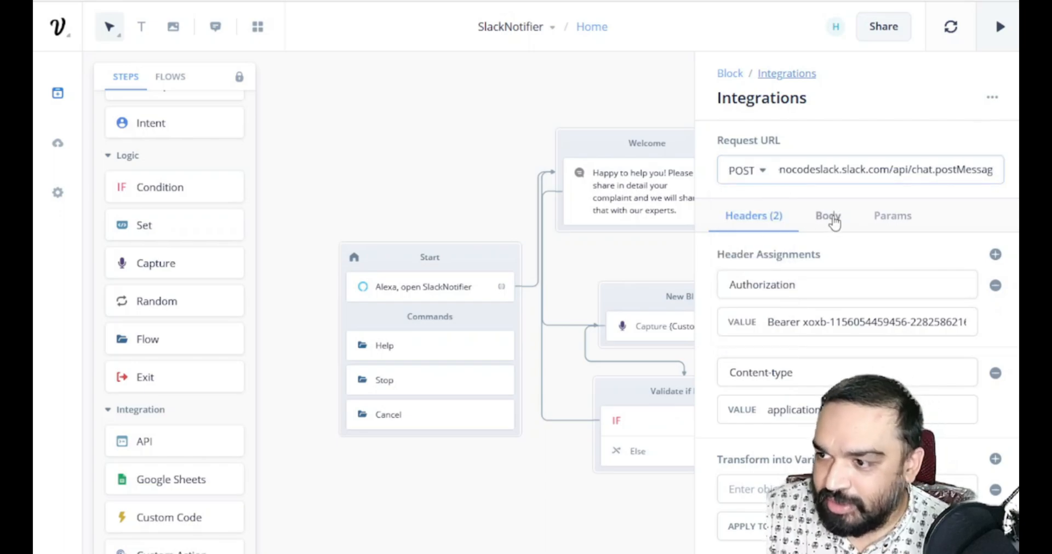
Step: Switch the request body to Raw and paste {"channel":"C013PE8SKJA","text":"{user_response}"} into it
{"action": "left_click", "coordinate": [834, 220]}
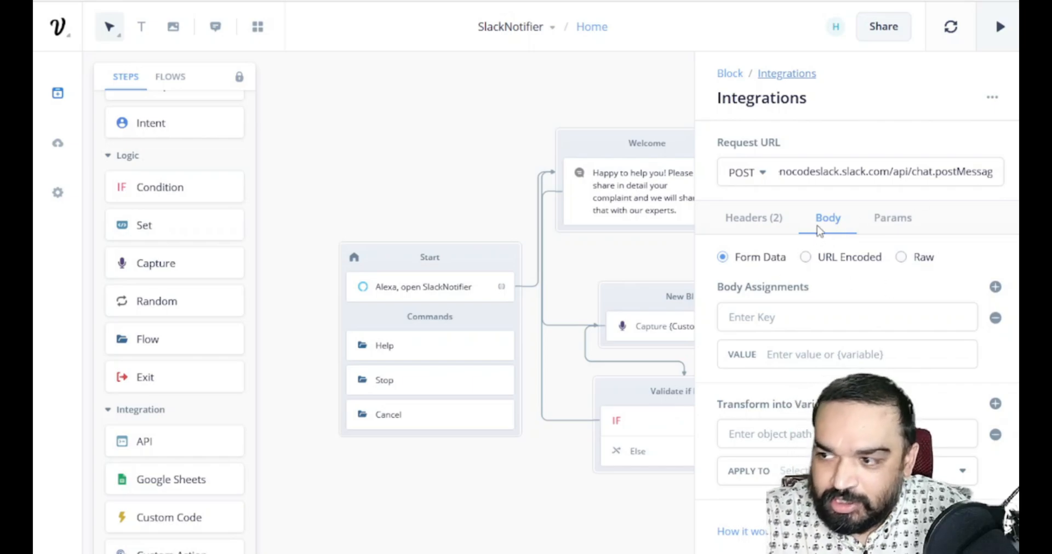
{"action": "left_click", "coordinate": [922, 265]}
{"action": "left_click", "coordinate": [903, 319]}
{"action": "key", "text": "ctrl+v"}
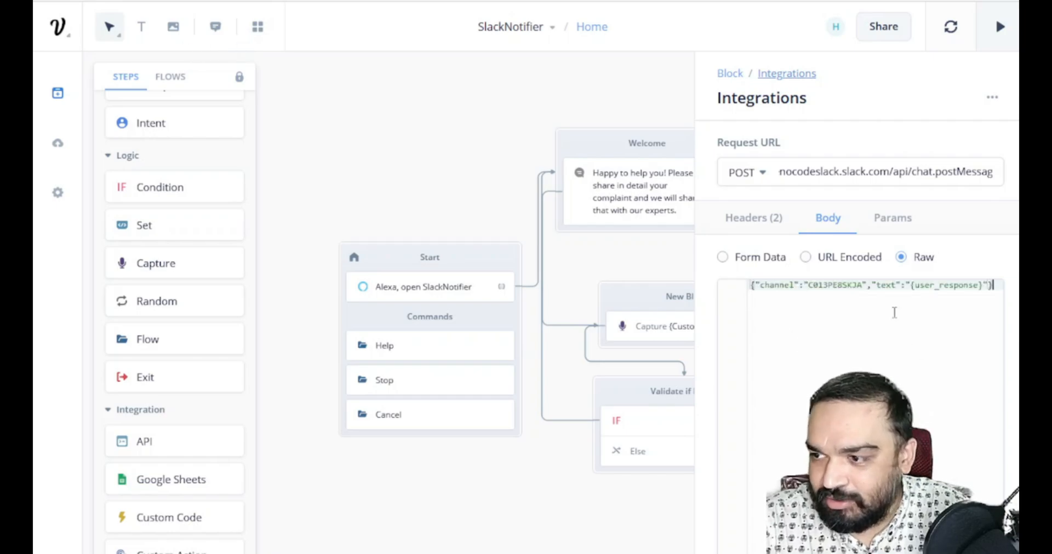
Step: Replace the channel value in the request body with the channel ID copied from the testing-apps-creating-slack-apps-sharing-no-code-tools-etc channel's details in Slack
{"action": "left_click_drag", "start_coordinate": [808, 287], "coordinate": [863, 284]}
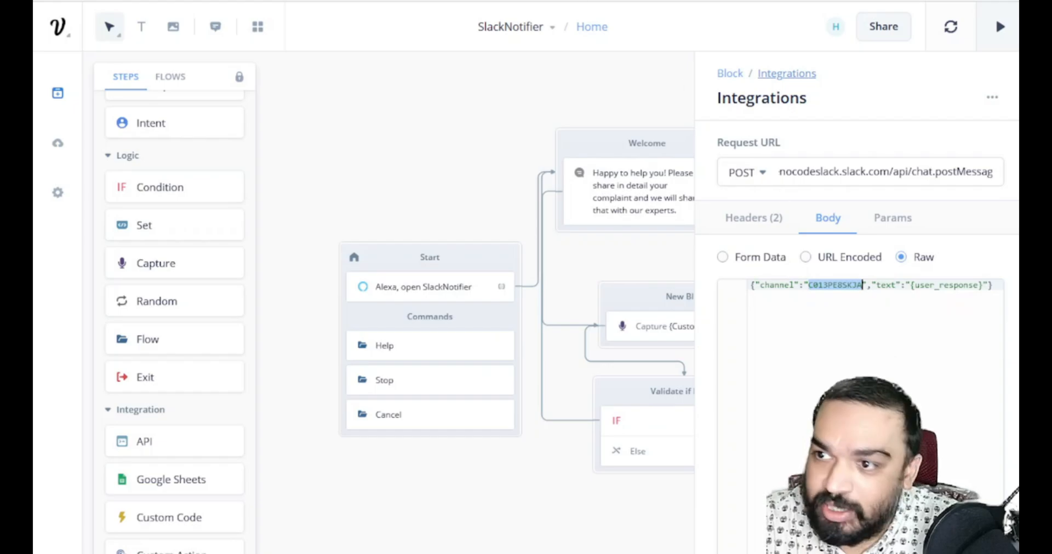
{"action": "key", "text": "ctrl+Tab"}
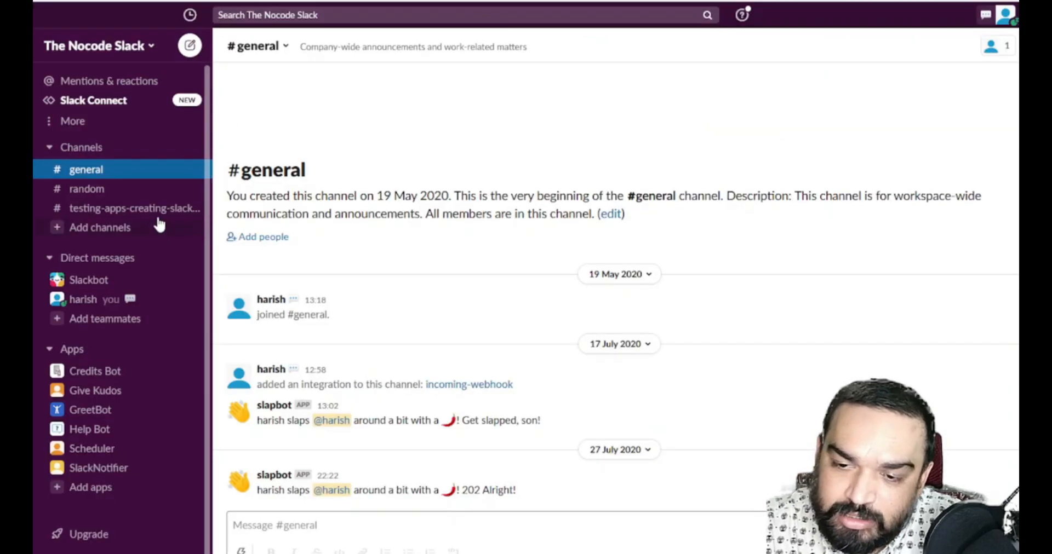
{"action": "left_click", "coordinate": [134, 209]}
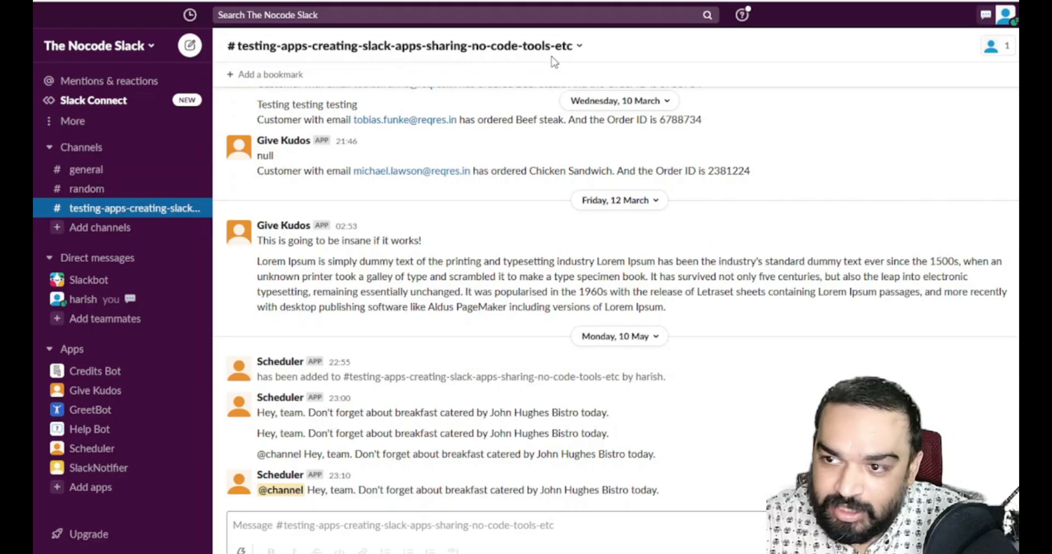
{"action": "left_click", "coordinate": [573, 48]}
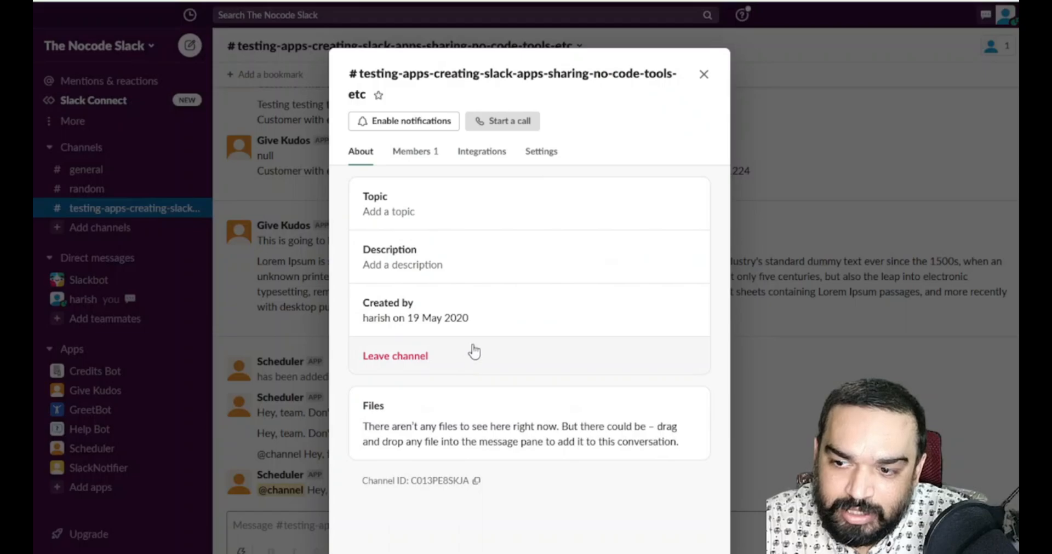
{"action": "left_click", "coordinate": [476, 482]}
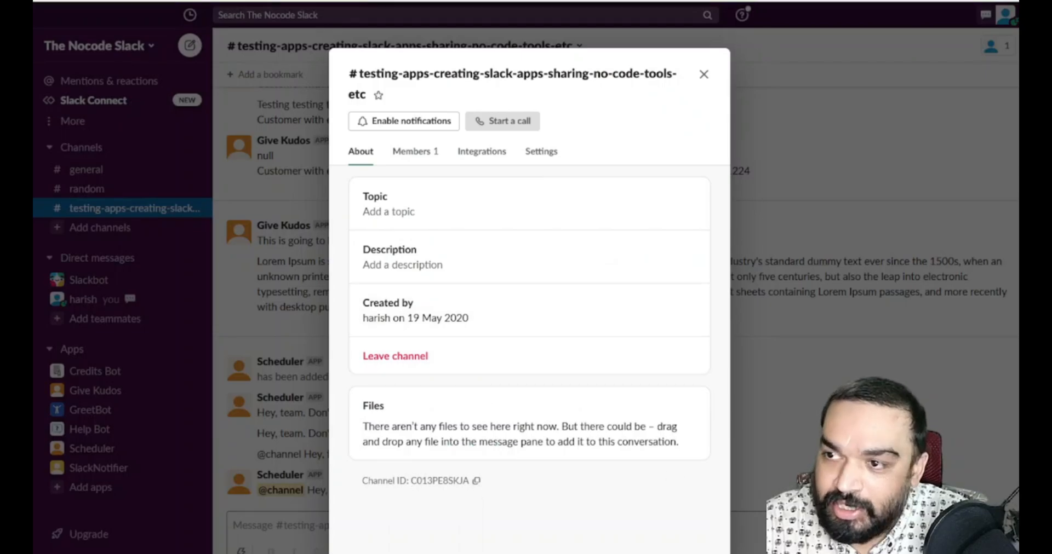
{"action": "left_click", "coordinate": [225, 1]}
{"action": "key", "text": "ctrl+v"}
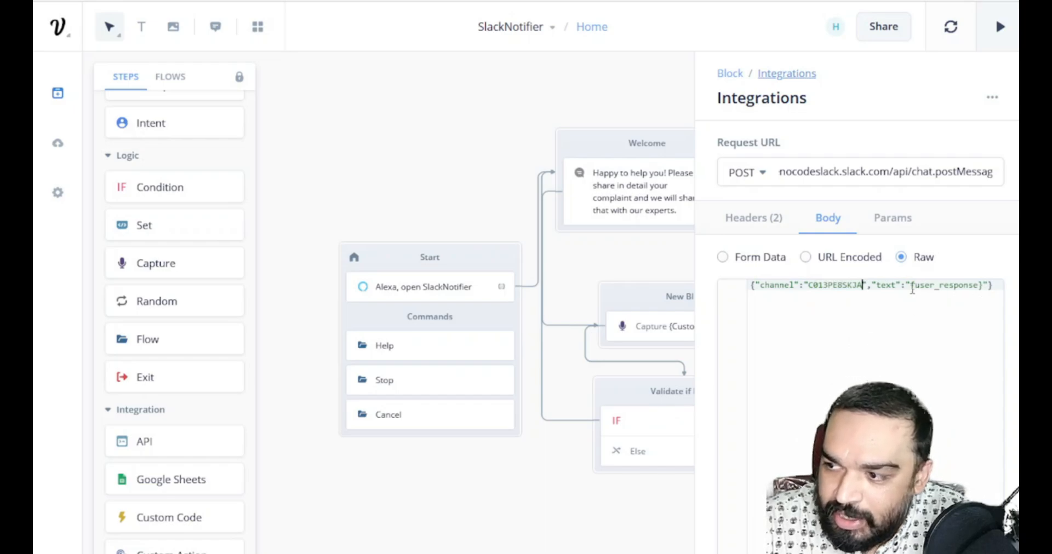
{"action": "left_click_drag", "start_coordinate": [917, 289], "coordinate": [985, 289]}
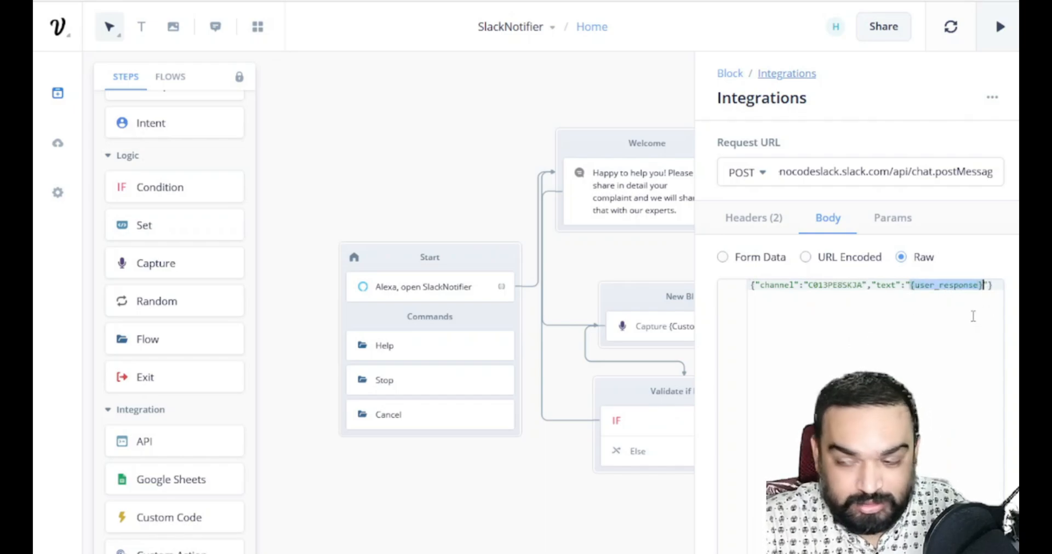
{"action": "left_click", "coordinate": [973, 315]}
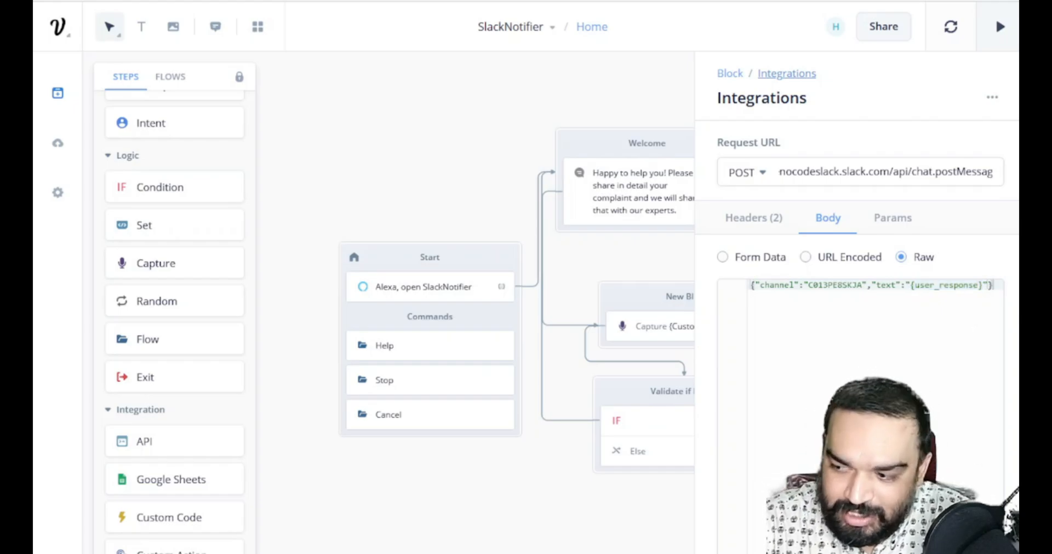
Step: Send a test of the API request with user_response set to "This is the first test" and inspect the response's error value
{"action": "left_click", "coordinate": [957, 540]}
{"action": "left_click", "coordinate": [446, 128]}
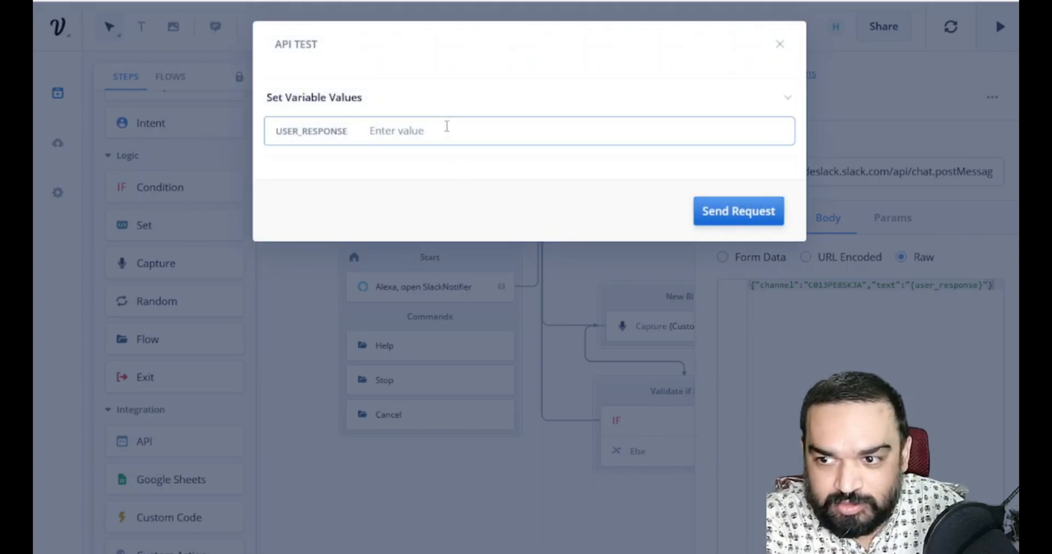
{"action": "type", "text": "This is the first test"}
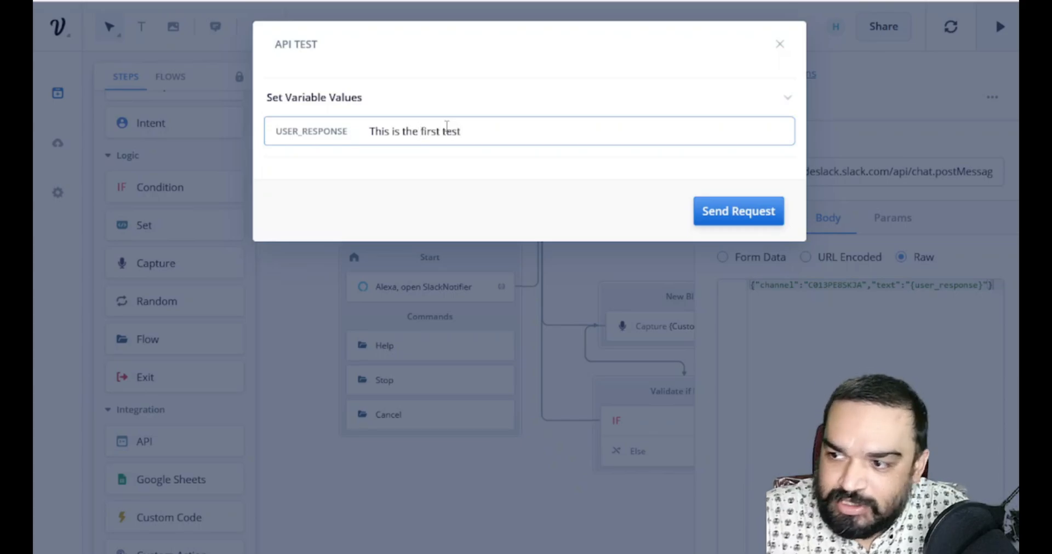
{"action": "left_click", "coordinate": [744, 211]}
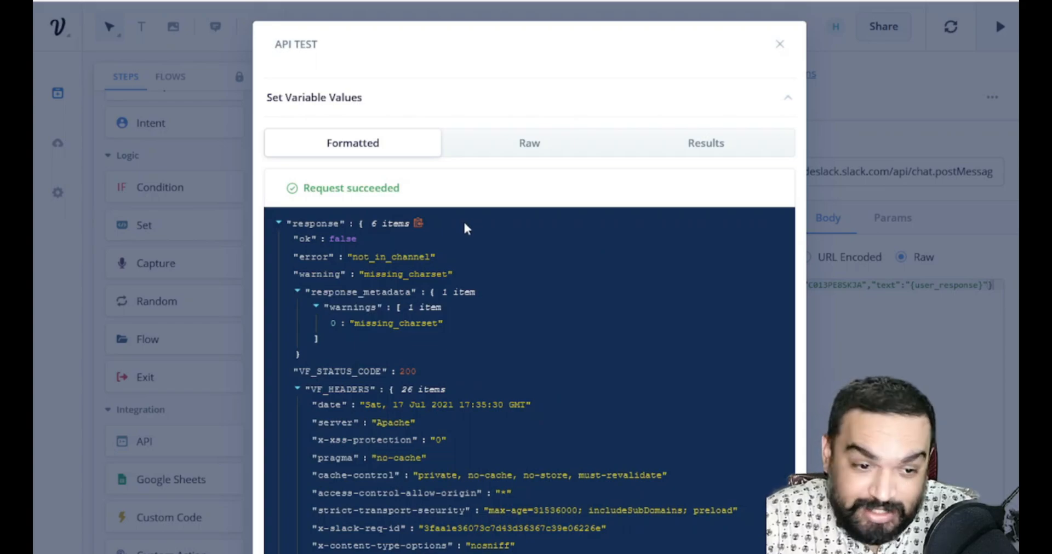
{"action": "double_click", "coordinate": [379, 258]}
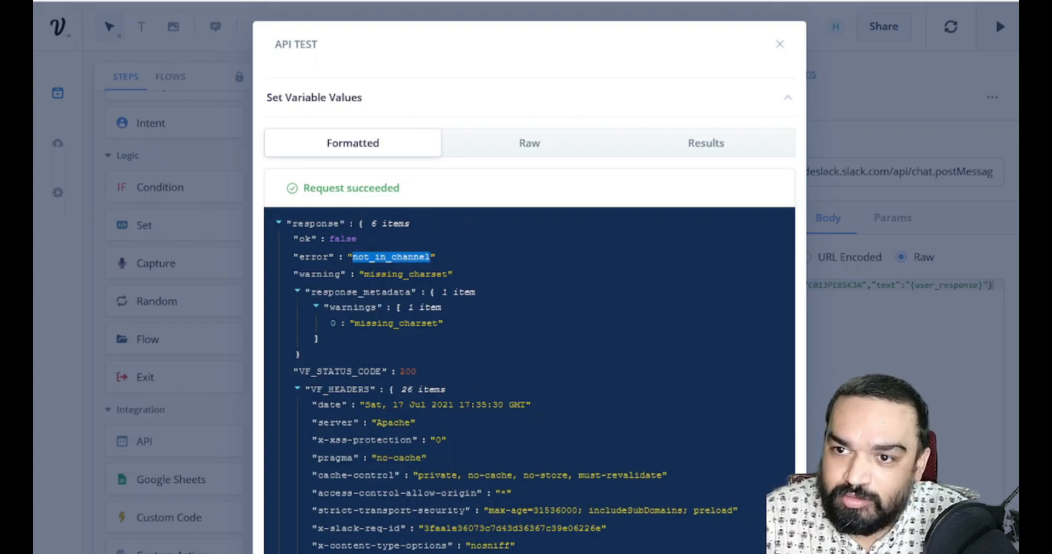
Step: Switch to Slack and search the members of the testing-apps-creating-slack-apps-sharing-no-code-tools-etc channel for SlackNotifier
{"action": "left_click", "coordinate": [405, 1]}
{"action": "left_click", "coordinate": [291, 521]}
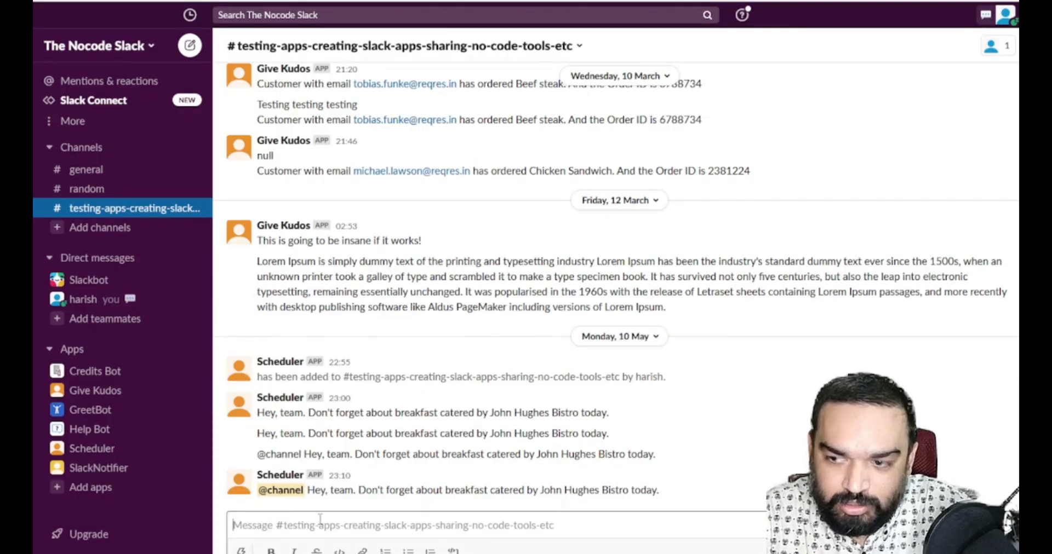
{"action": "left_click", "coordinate": [989, 47]}
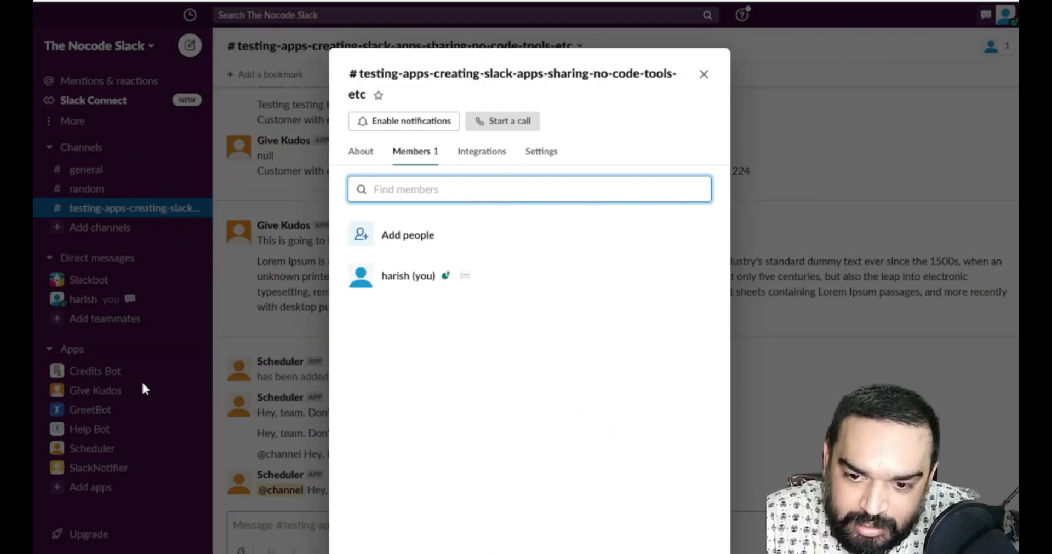
{"action": "type", "text": "SlackNotifier"}
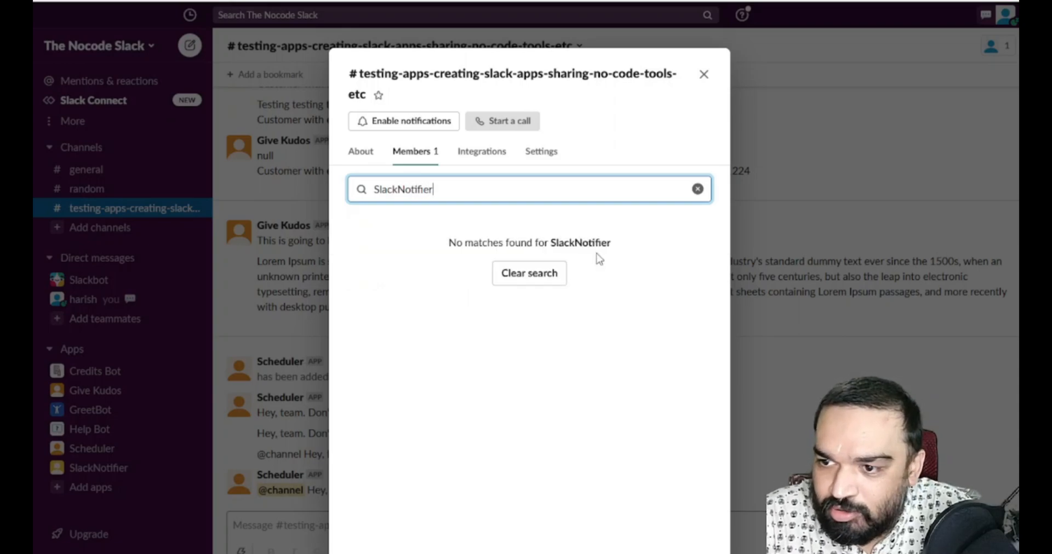
{"action": "key", "text": "ctrl+a"}
{"action": "key", "text": "BackSpace"}
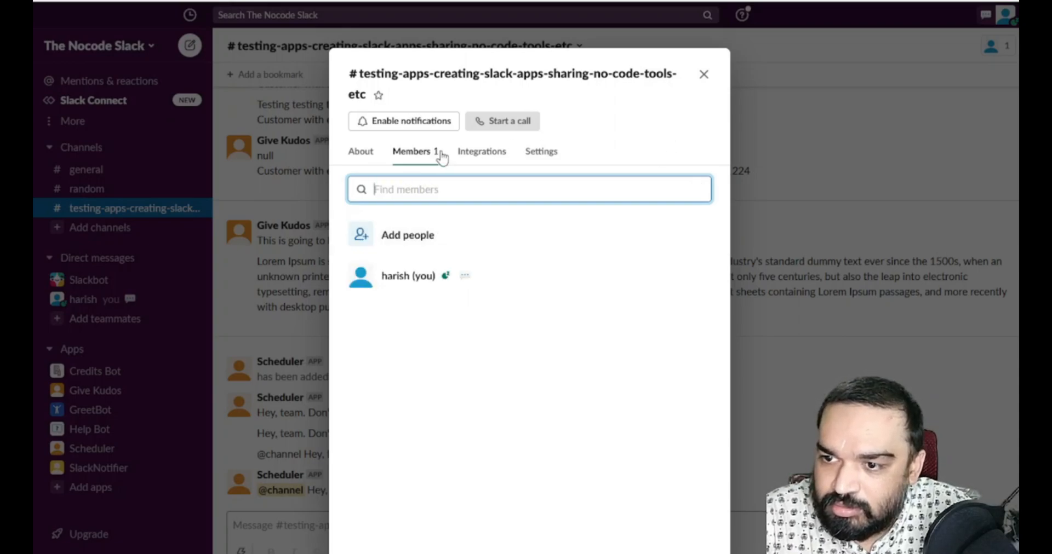
Step: Add the SlackNotifier app to the channel through its integrations
{"action": "left_click", "coordinate": [476, 154]}
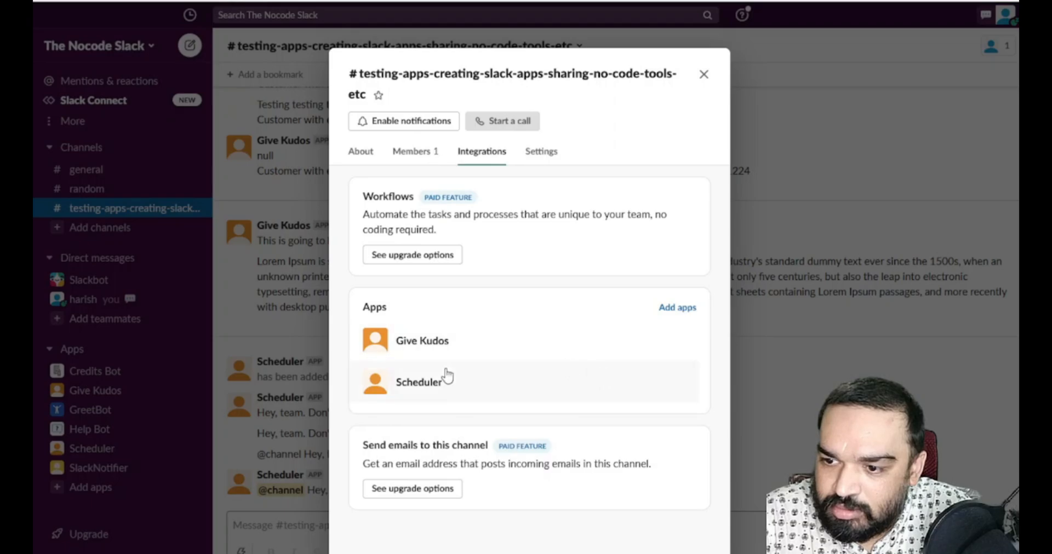
{"action": "left_click", "coordinate": [677, 308]}
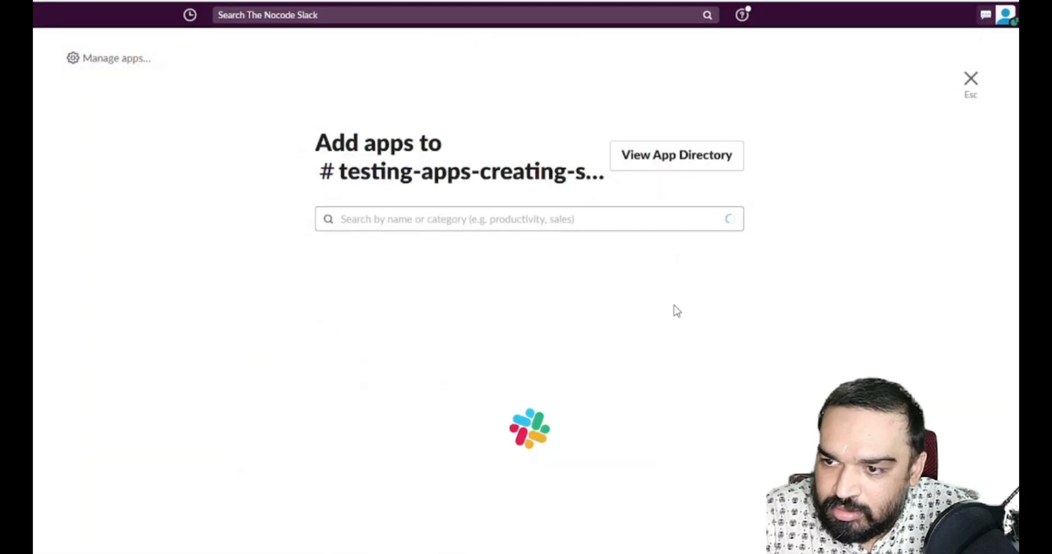
{"action": "scroll", "coordinate": [623, 433], "scroll_direction": "down", "scroll_amount": 5}
{"action": "scroll", "coordinate": [693, 364], "scroll_direction": "up", "scroll_amount": 3}
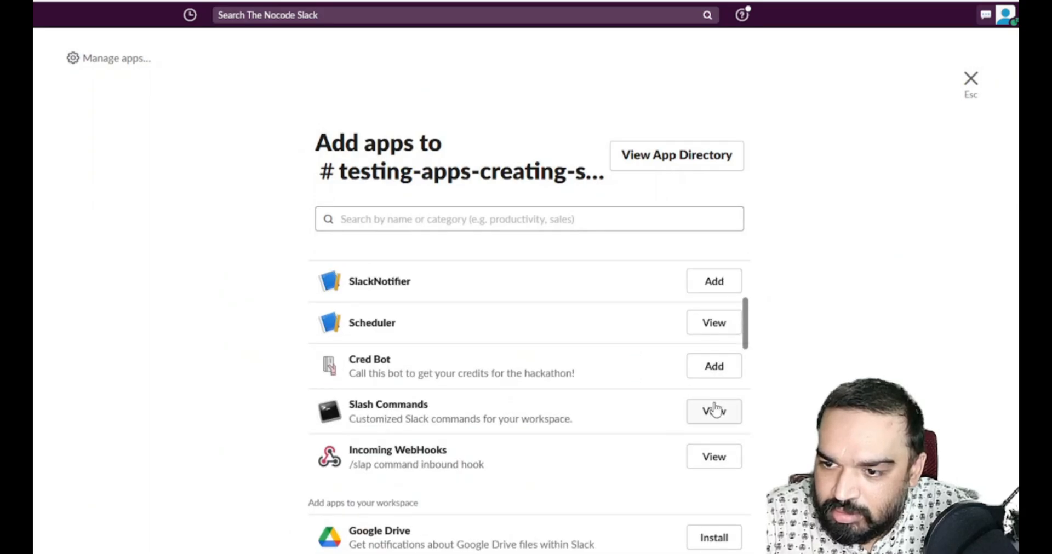
{"action": "left_click", "coordinate": [717, 282]}
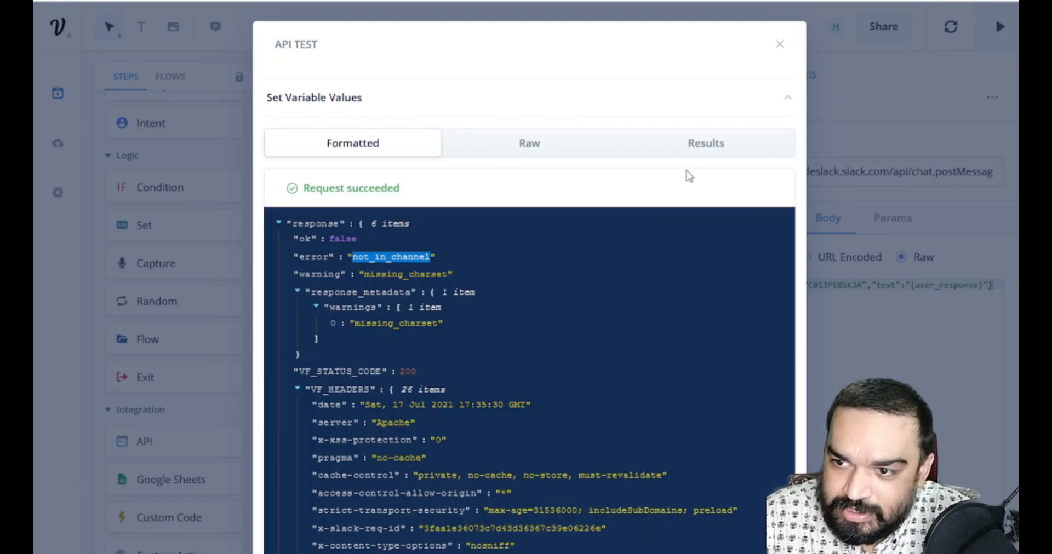
Step: Resend the API test request in Voiceflow, check the response and the Slack channel for the posted message, and close the test
{"action": "scroll", "coordinate": [685, 176], "scroll_direction": "down", "scroll_amount": 10}
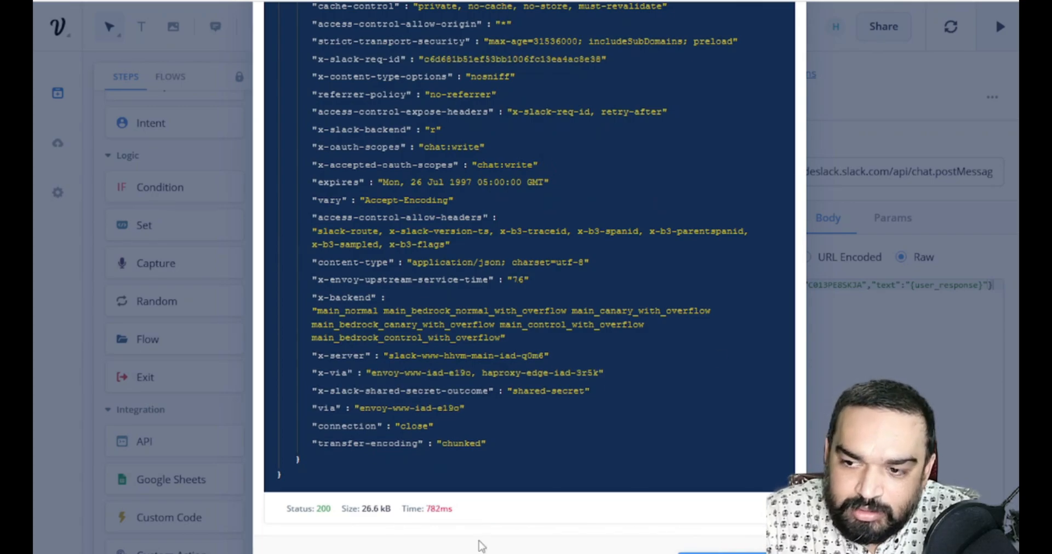
{"action": "scroll", "coordinate": [542, 417], "scroll_direction": "up", "scroll_amount": 10}
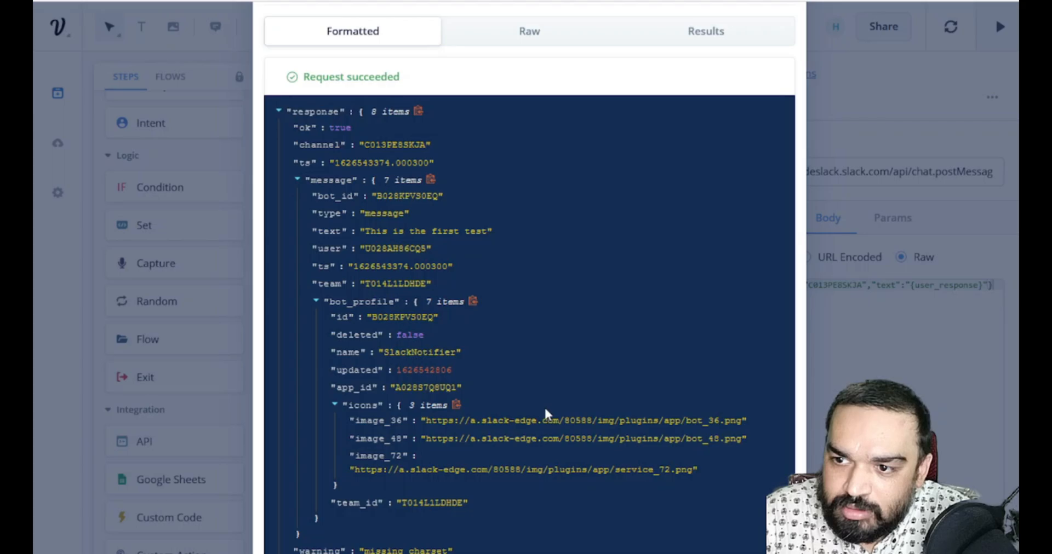
{"action": "left_click_drag", "start_coordinate": [322, 128], "coordinate": [351, 127]}
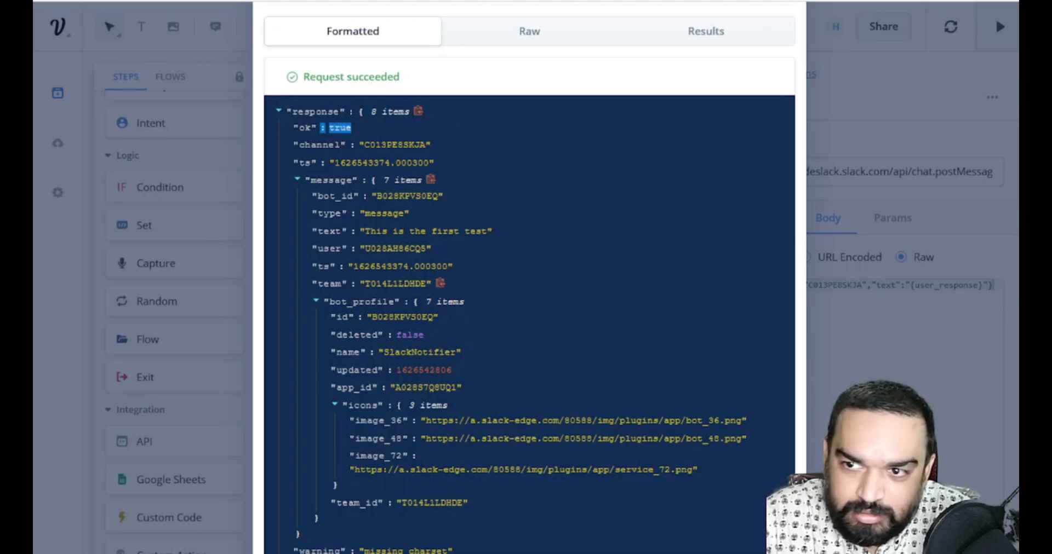
{"action": "key", "text": "alt+Tab"}
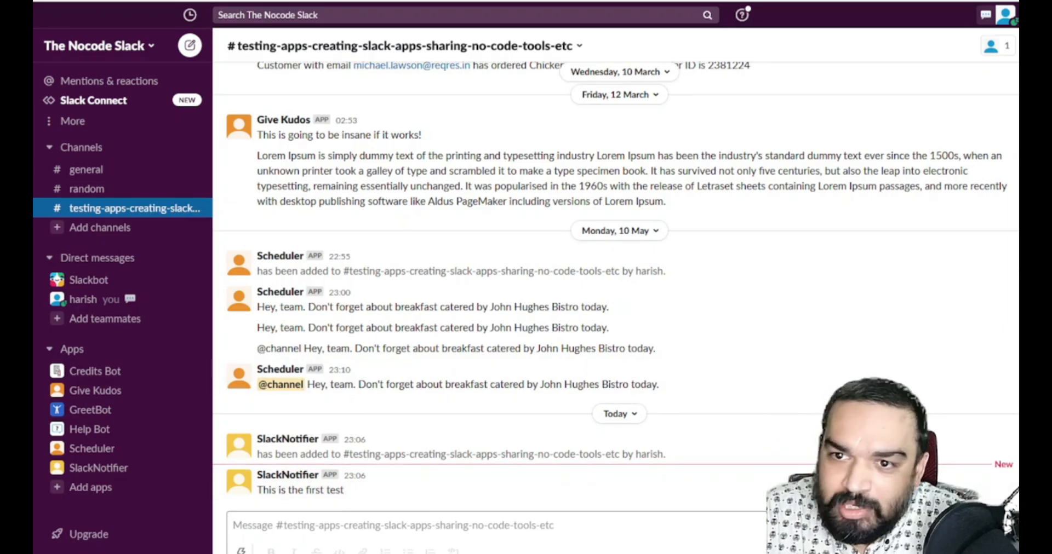
{"action": "key", "text": "ctrl+Tab"}
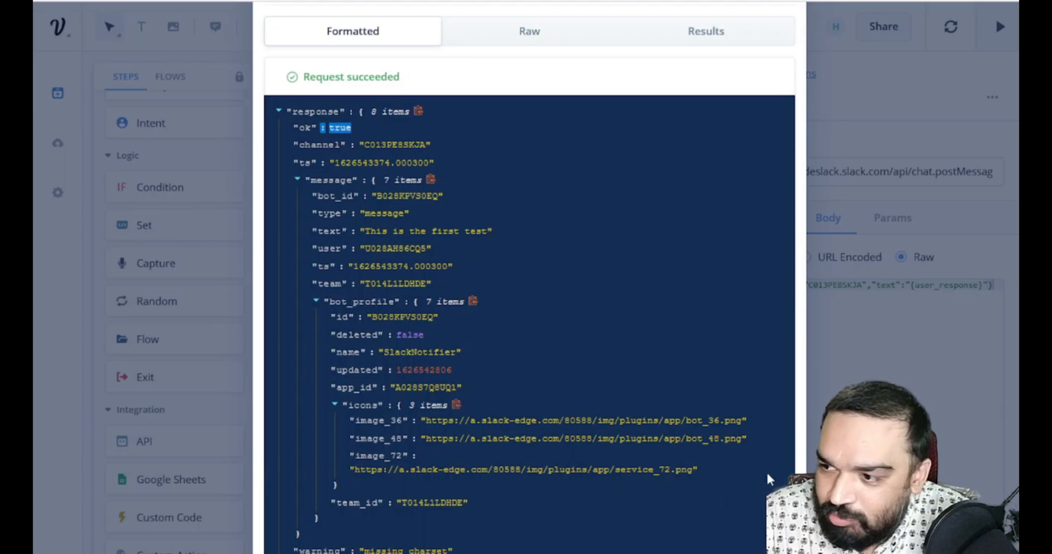
{"action": "left_click", "coordinate": [882, 109]}
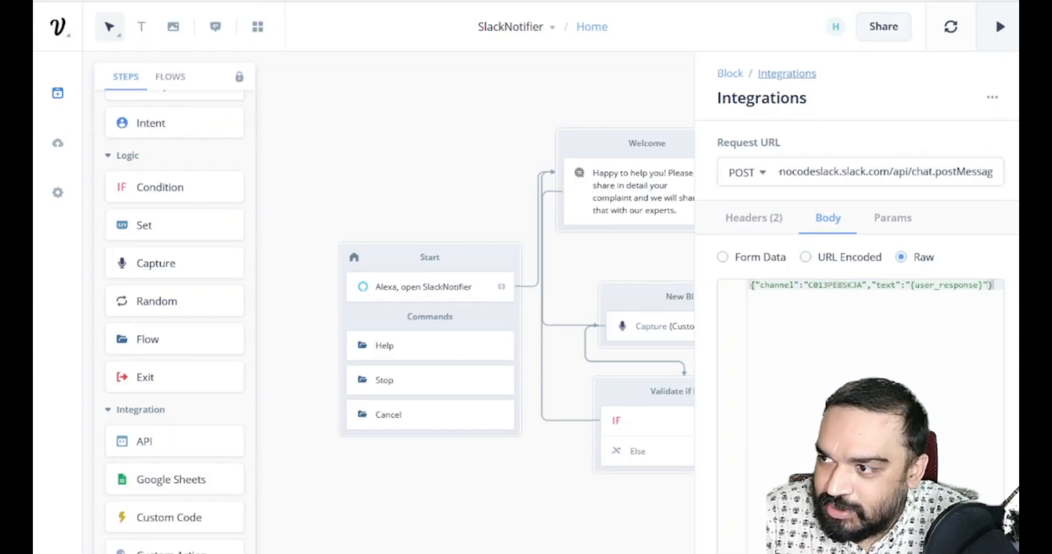
Step: Move the Welcome block and New Block 2 upward, and connect the Else path of Validate if Empty to the POST request step
{"action": "left_click", "coordinate": [558, 126]}
{"action": "left_click_drag", "start_coordinate": [597, 148], "coordinate": [629, 123]}
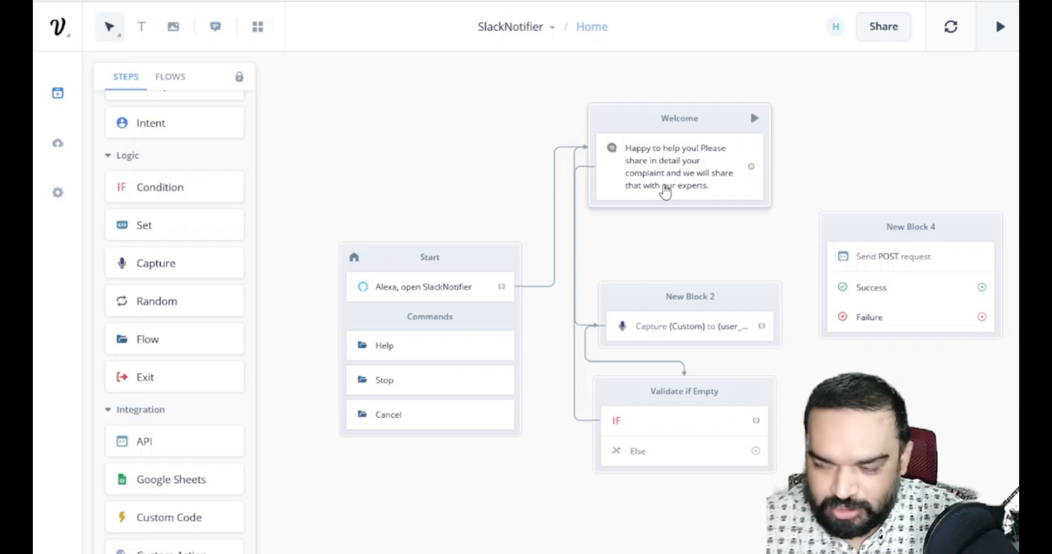
{"action": "left_click_drag", "start_coordinate": [637, 297], "coordinate": [641, 253]}
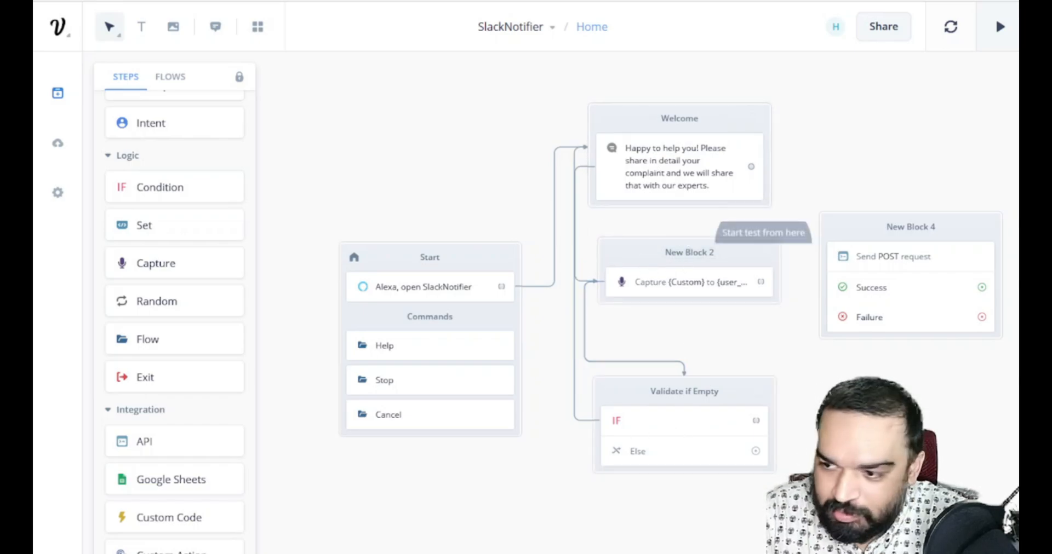
{"action": "left_click_drag", "start_coordinate": [789, 451], "coordinate": [878, 274]}
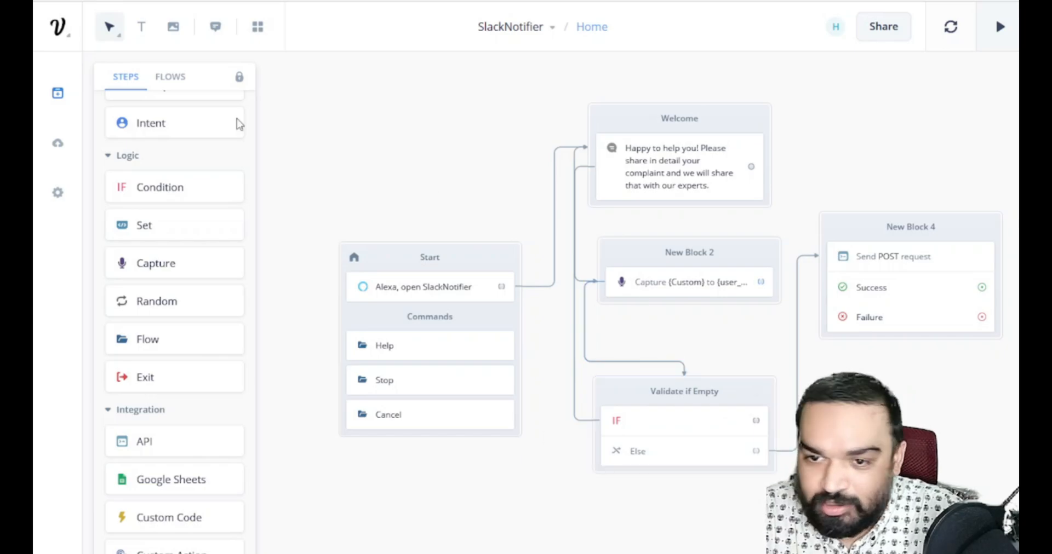
Step: Add a Speak step saying "Your message has been sent to our experts. They will get back to you soon." linked from the request's Success path
{"action": "scroll", "coordinate": [167, 186], "scroll_direction": "up", "scroll_amount": 5}
{"action": "scroll", "coordinate": [167, 186], "scroll_direction": "up", "scroll_amount": 1}
{"action": "left_click_drag", "start_coordinate": [153, 140], "coordinate": [981, 298]}
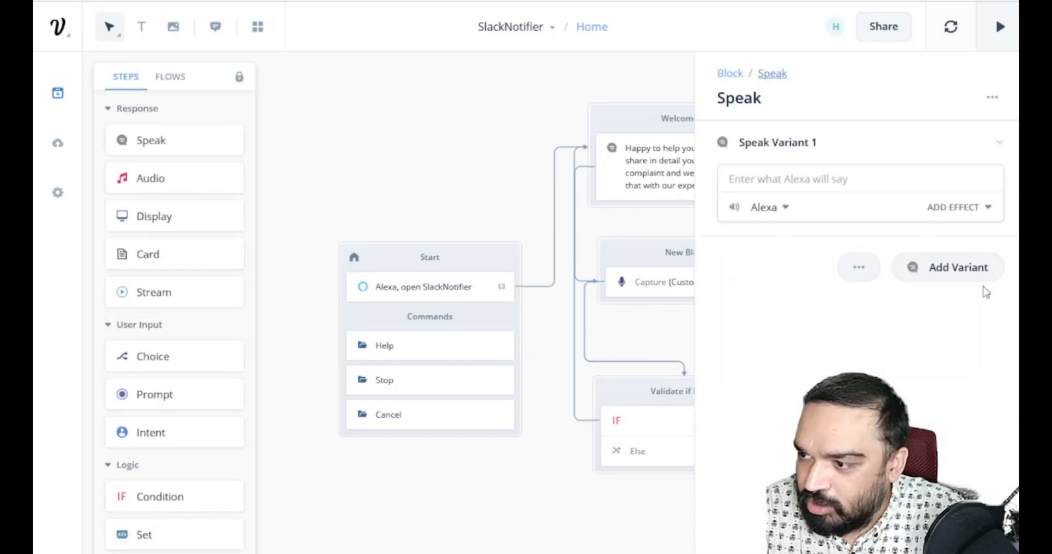
{"action": "left_click", "coordinate": [820, 171]}
{"action": "type", "text": "Your message has been sent to our e"}
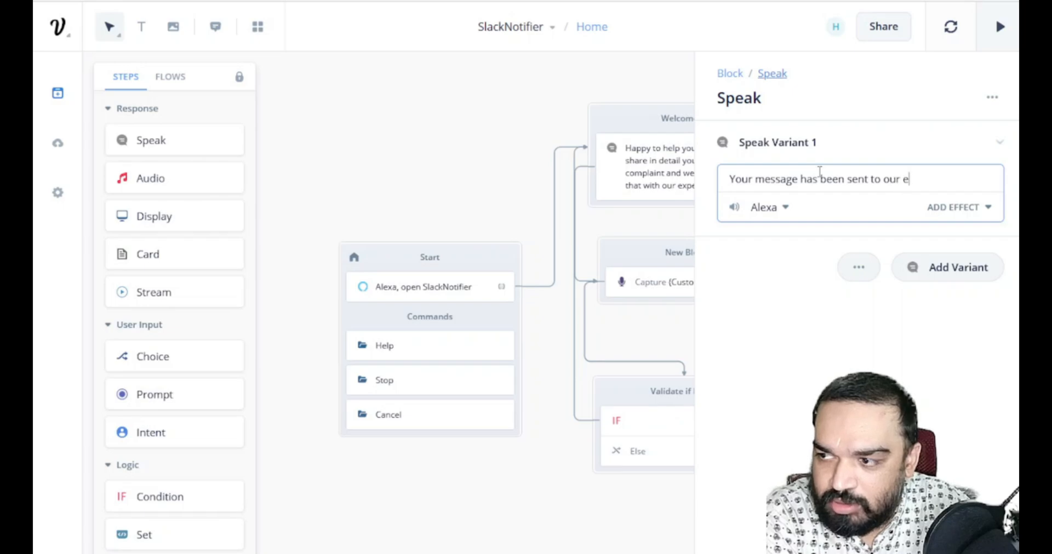
{"action": "type", "text": "xperts. They will get back to youu soon."}
{"action": "double_click", "coordinate": [811, 194]}
{"action": "type", "text": "you"}
{"action": "left_click", "coordinate": [626, 510]}
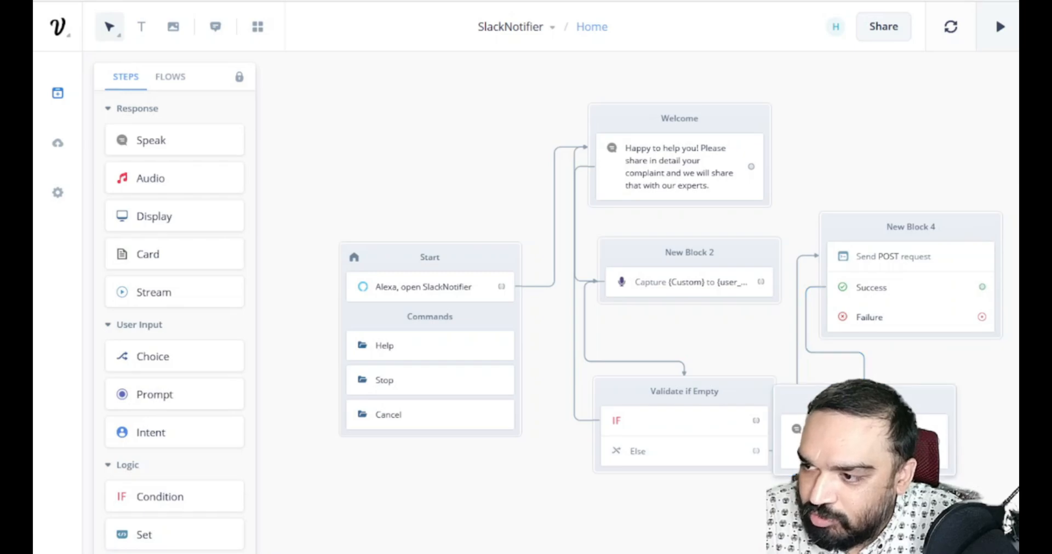
{"action": "left_click", "coordinate": [924, 405]}
{"action": "left_click", "coordinate": [617, 515]}
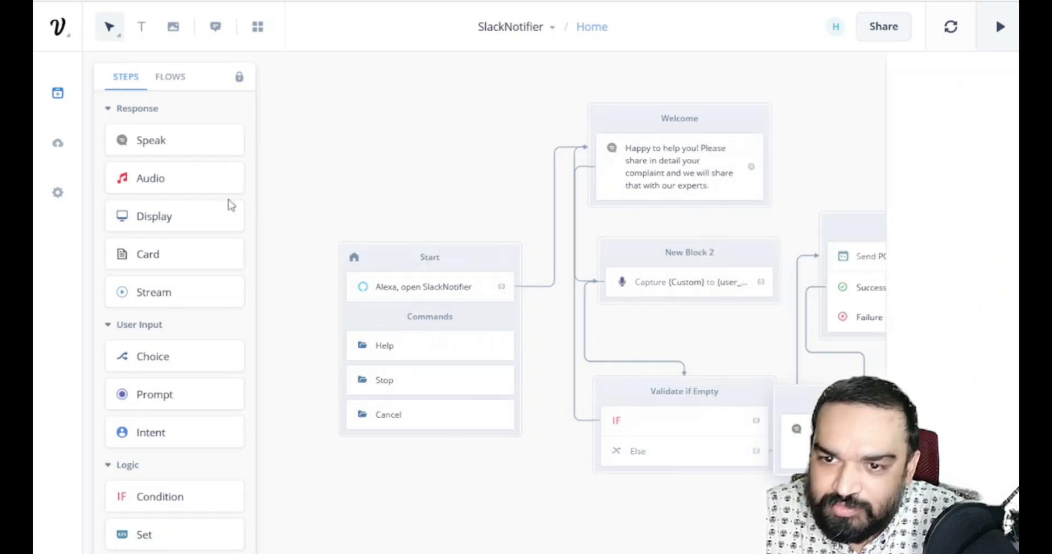
Step: Add an empty Speak step as a new block above the POST request block
{"action": "left_click_drag", "start_coordinate": [174, 141], "coordinate": [923, 104]}
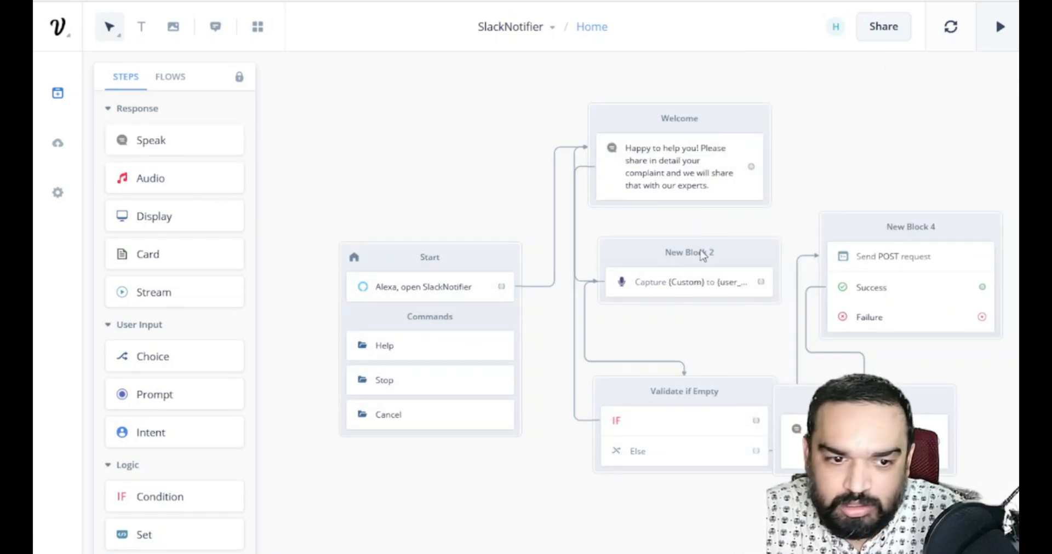
{"action": "left_click_drag", "start_coordinate": [471, 179], "coordinate": [287, 158]}
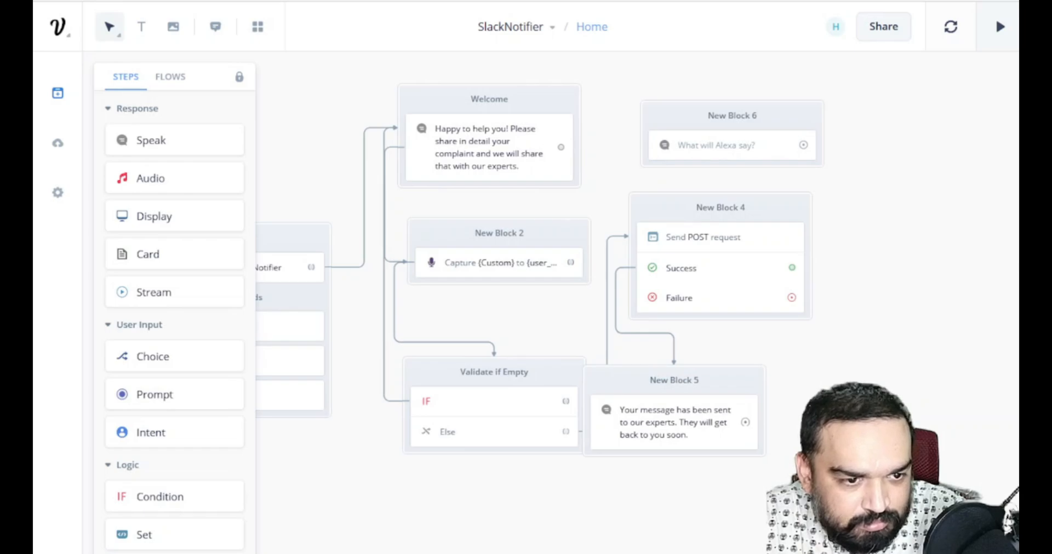
{"action": "left_click_drag", "start_coordinate": [891, 175], "coordinate": [722, 160]}
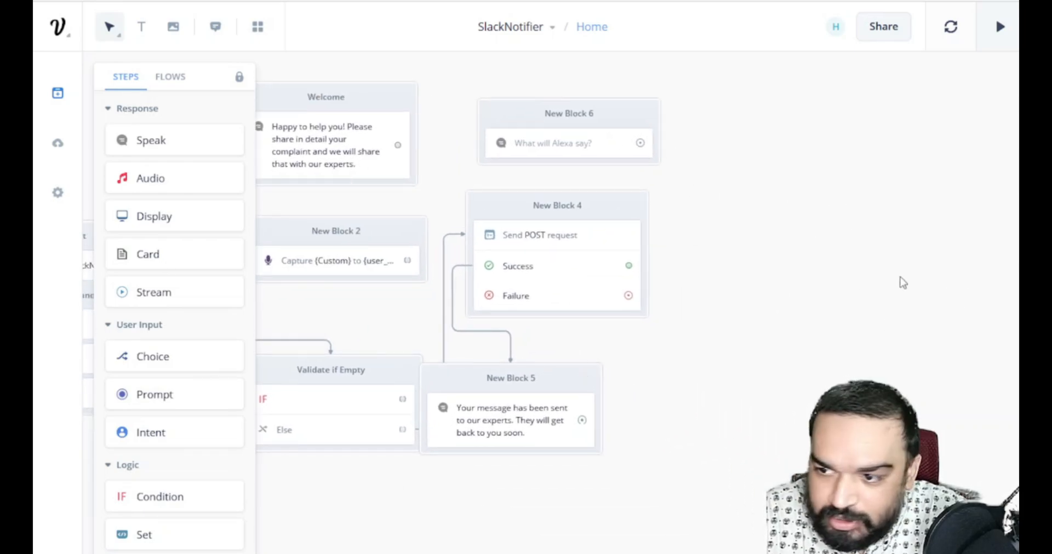
Step: Rename the confirmation message block Success and the empty Speak block Failuree
{"action": "left_click", "coordinate": [520, 378]}
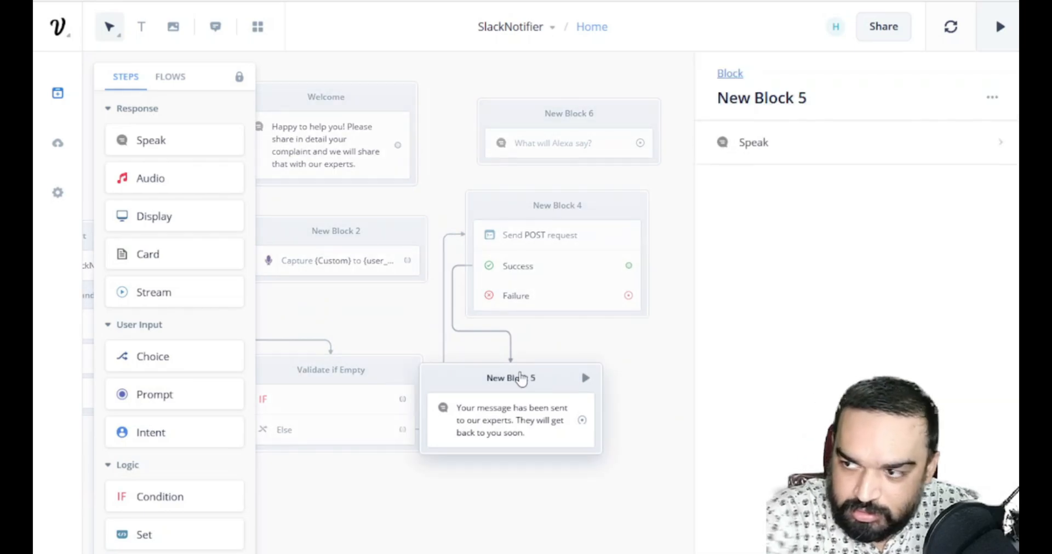
{"action": "double_click", "coordinate": [520, 378]}
{"action": "type", "text": "Success"}
{"action": "left_click", "coordinate": [677, 335]}
{"action": "double_click", "coordinate": [550, 112]}
{"action": "type", "text": "Failuree"}
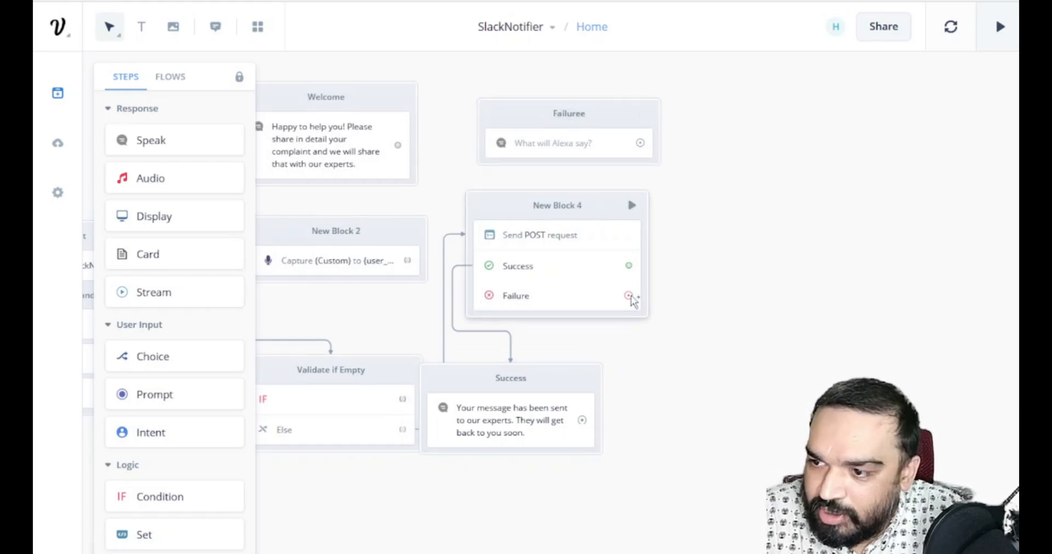
Step: Connect the POST request's Failure path to the empty Speak block and correct that block's name to Failure
{"action": "left_click_drag", "start_coordinate": [629, 295], "coordinate": [608, 152]}
{"action": "left_click", "coordinate": [584, 115]}
{"action": "left_click", "coordinate": [588, 115]}
{"action": "double_click", "coordinate": [586, 116]}
{"action": "key", "text": "BackSpace"}
{"action": "type", "text": "Failure"}
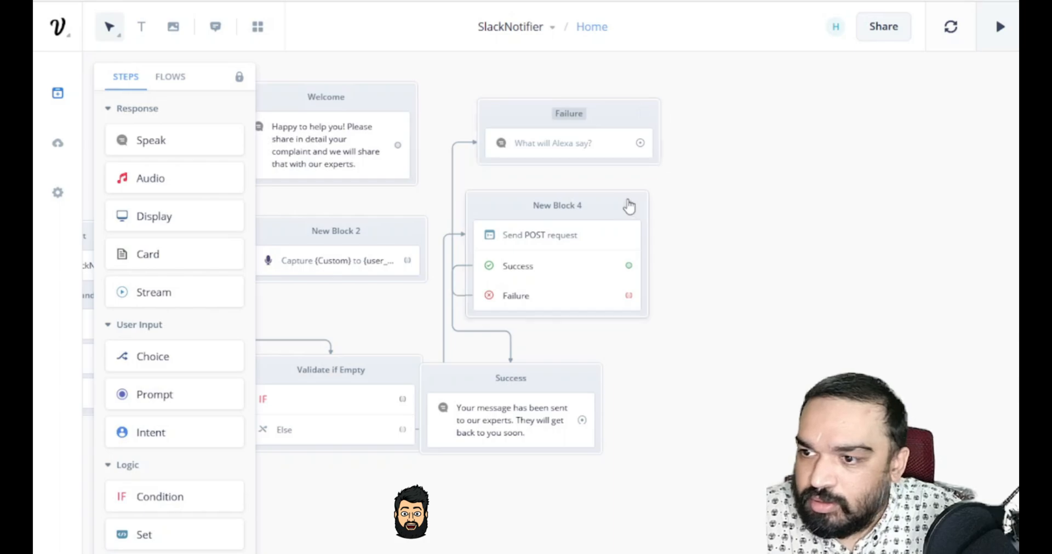
Step: Set the Failure block's spoken message to "There was an error. Please try again."
{"action": "left_click", "coordinate": [570, 142]}
{"action": "left_click", "coordinate": [810, 188]}
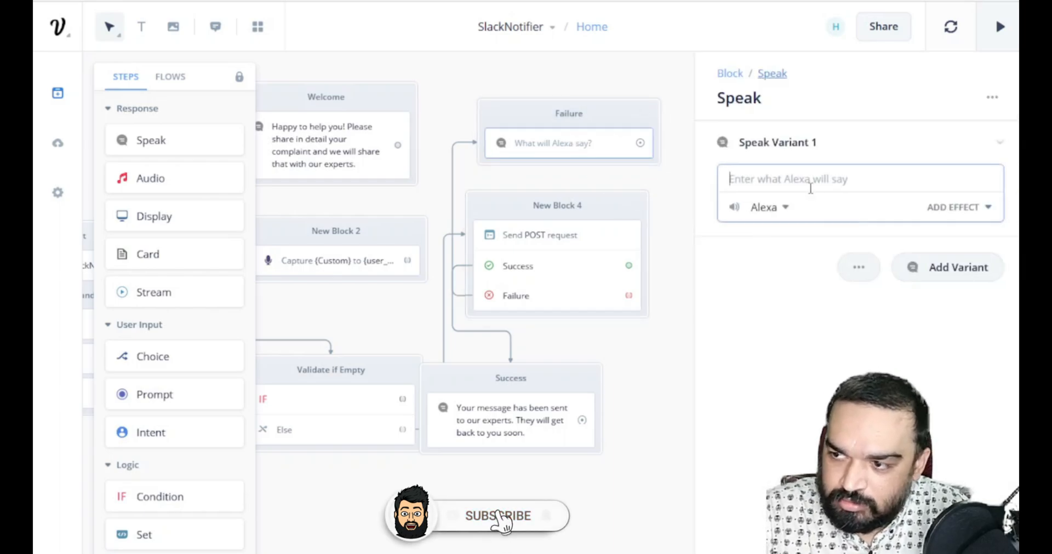
{"action": "type", "text": "There was"}
{"action": "key", "text": "ctrl+a"}
{"action": "key", "text": "BackSpace"}
{"action": "type", "text": "There was"}
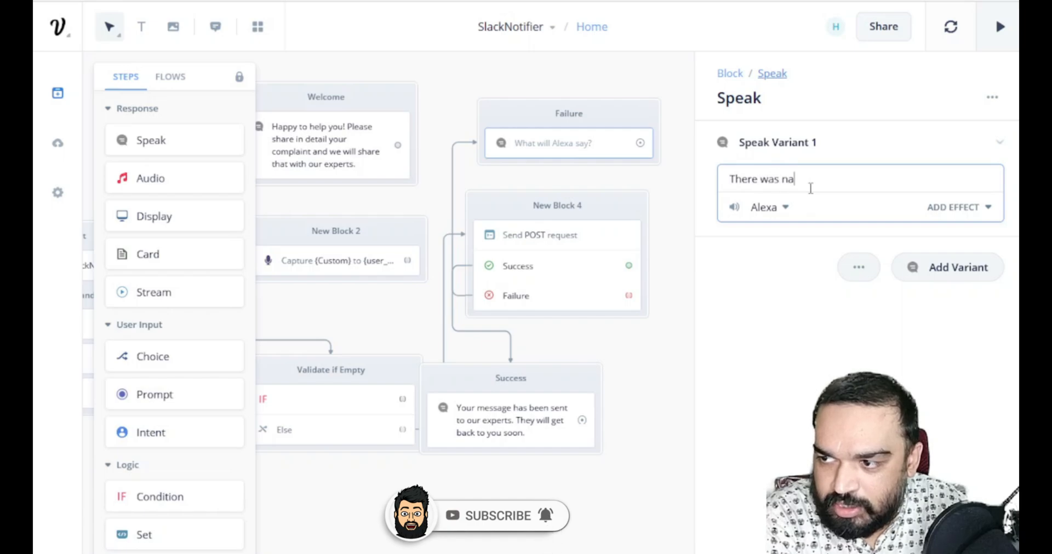
{"action": "type", "text": " an error. Please try again."}
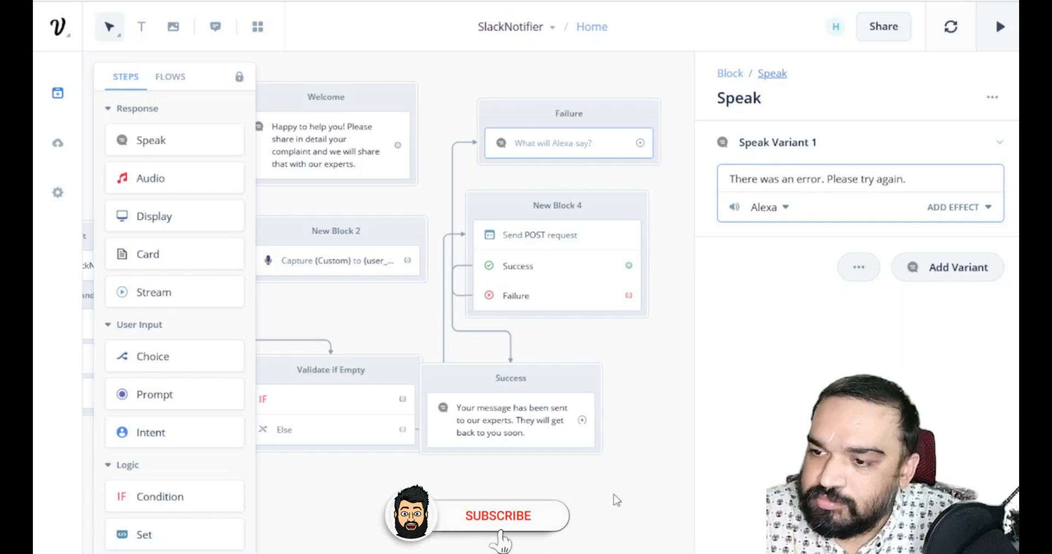
{"action": "left_click", "coordinate": [671, 394]}
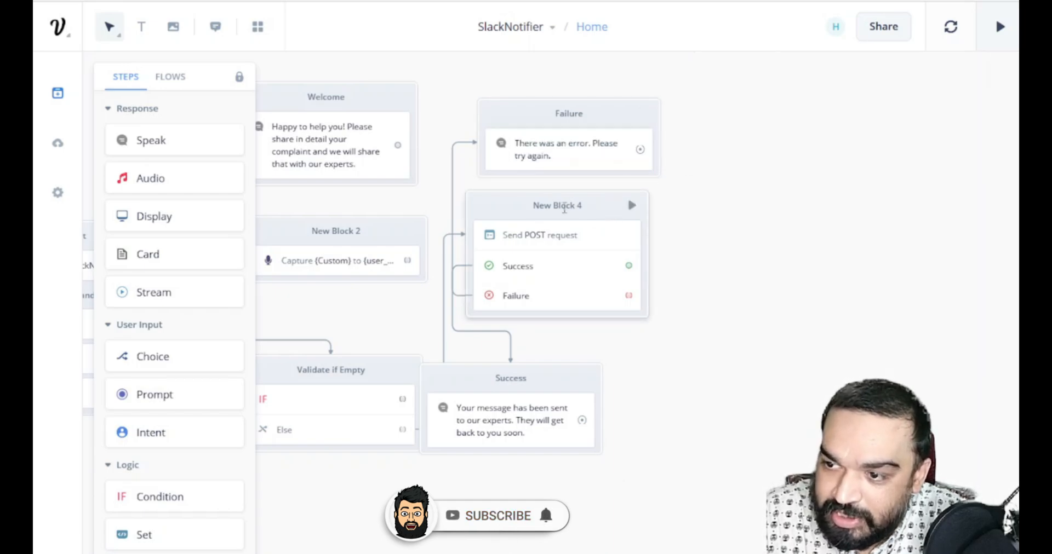
Step: Rename the POST request block Slack API Block and move it out to the right of the Failure block
{"action": "double_click", "coordinate": [557, 205]}
{"action": "type", "text": "Slack API Block"}
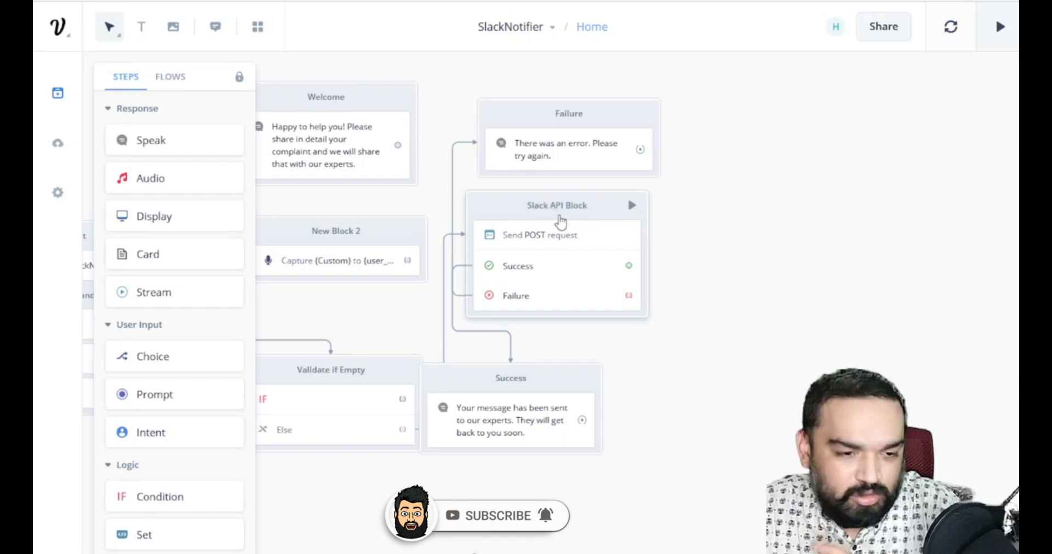
{"action": "left_click_drag", "start_coordinate": [622, 198], "coordinate": [823, 231]}
Step: Place the Success block below the Slack API Block and shift Validate if Empty and New Block 2 into the gap after Welcome
{"action": "left_click_drag", "start_coordinate": [540, 378], "coordinate": [795, 429]}
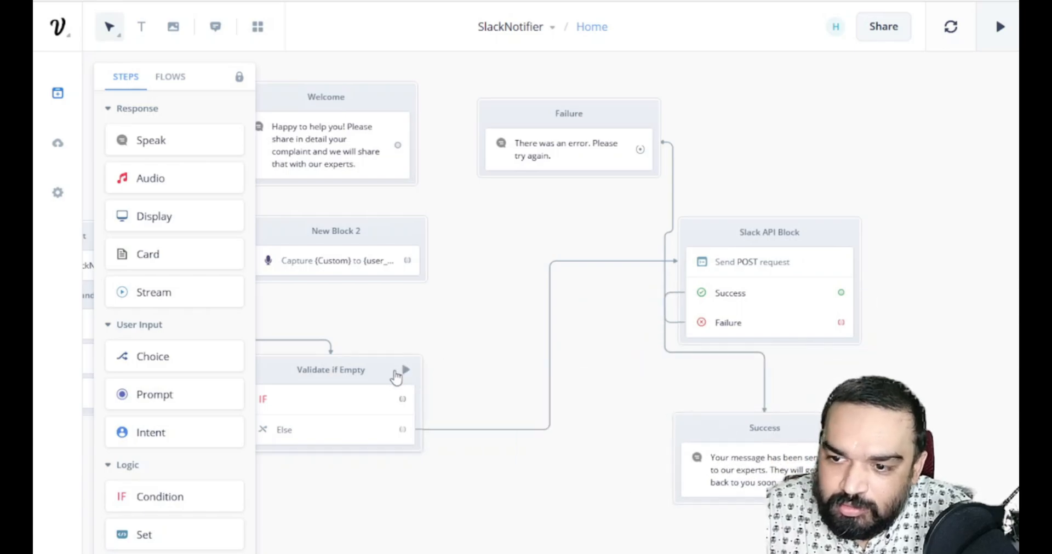
{"action": "left_click_drag", "start_coordinate": [396, 372], "coordinate": [586, 309]}
{"action": "left_click_drag", "start_coordinate": [375, 233], "coordinate": [476, 233]}
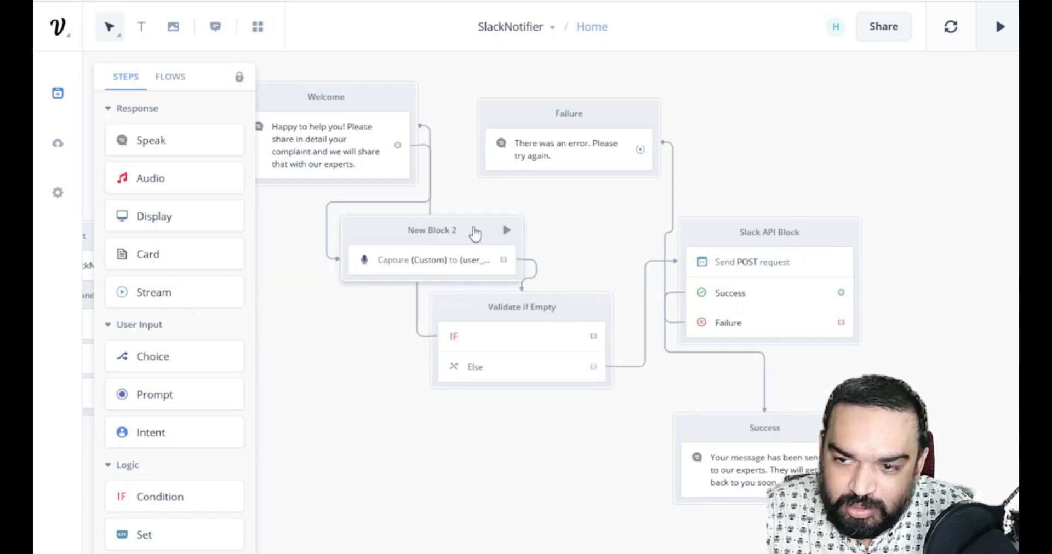
{"action": "left_click_drag", "start_coordinate": [475, 489], "coordinate": [433, 539]}
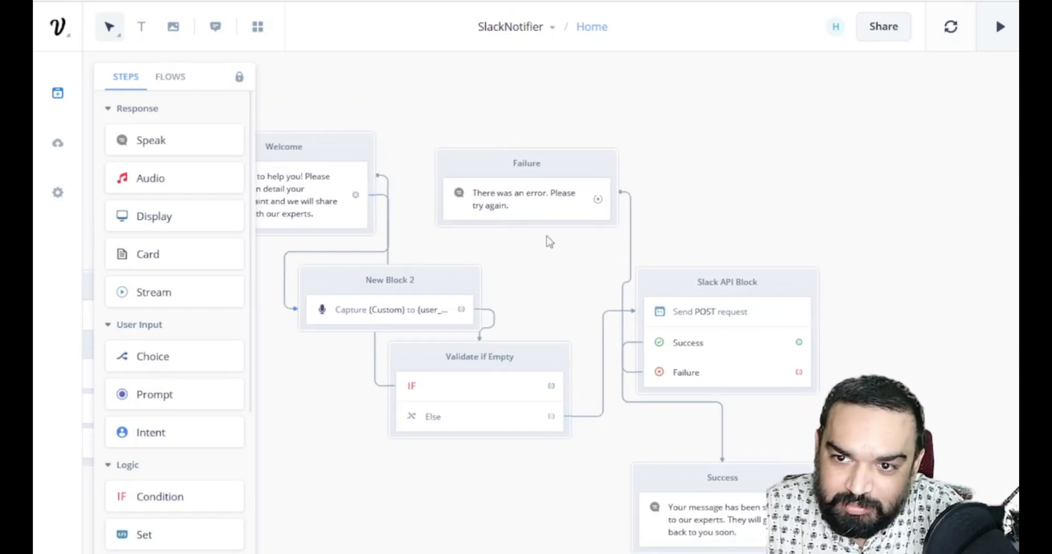
{"action": "scroll", "coordinate": [834, 207], "scroll_direction": "down", "scroll_amount": 3}
{"action": "scroll", "coordinate": [857, 195], "scroll_direction": "up", "scroll_amount": 3}
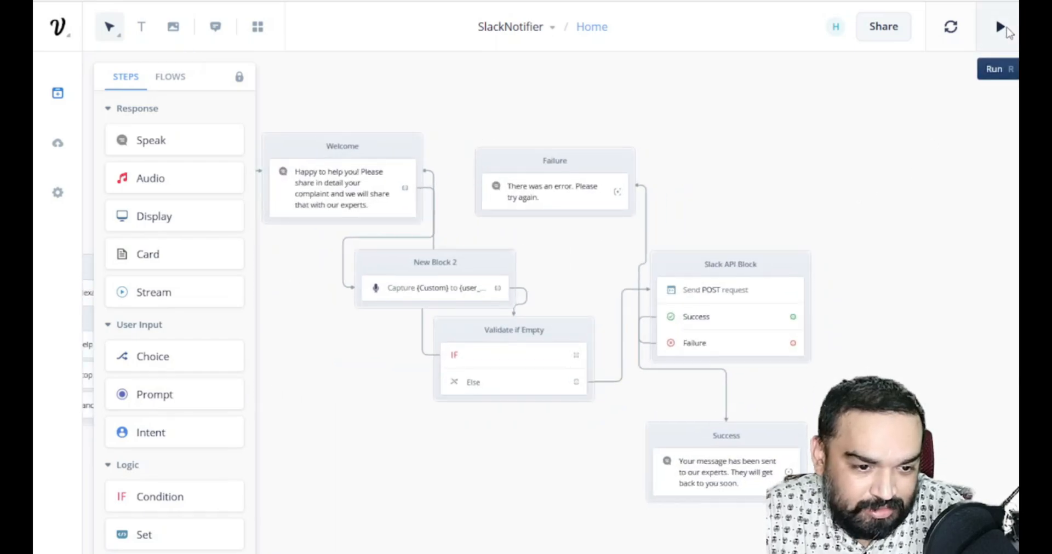
Step: Train the Alexa skill in prototype mode and run a test session with the complaint "My AC doesn't work. Please help."
{"action": "left_click", "coordinate": [1000, 27]}
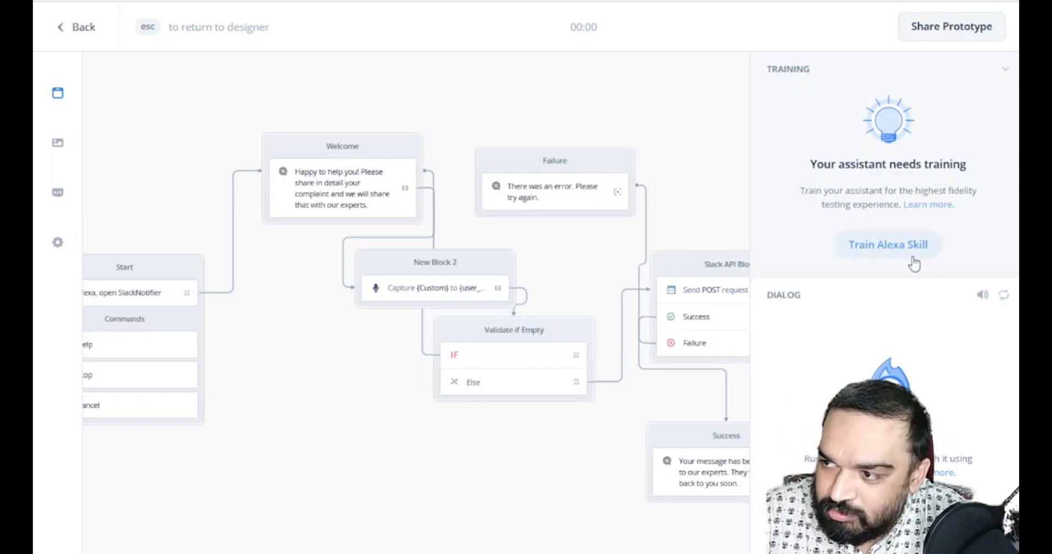
{"action": "left_click", "coordinate": [893, 251]}
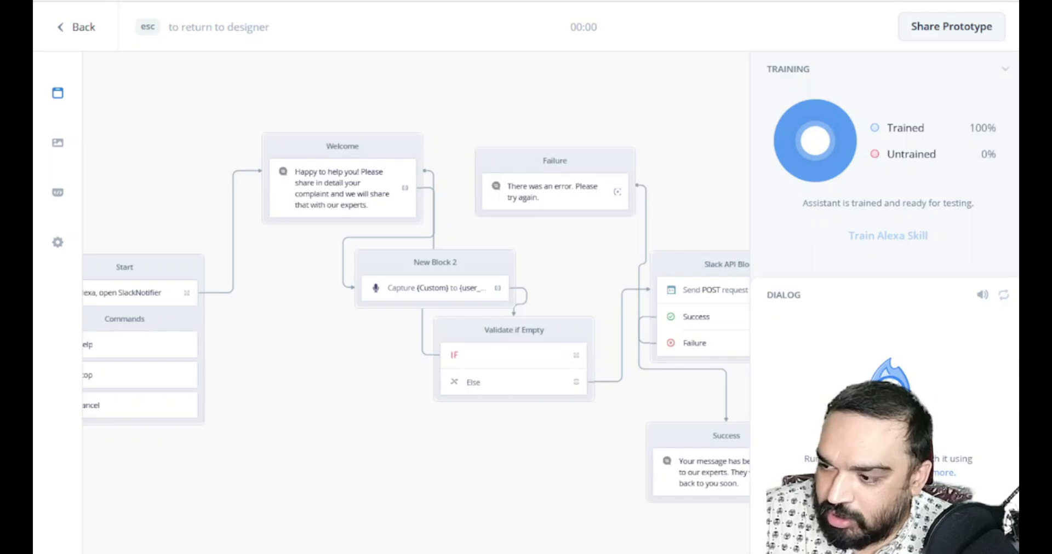
{"action": "left_click", "coordinate": [888, 508]}
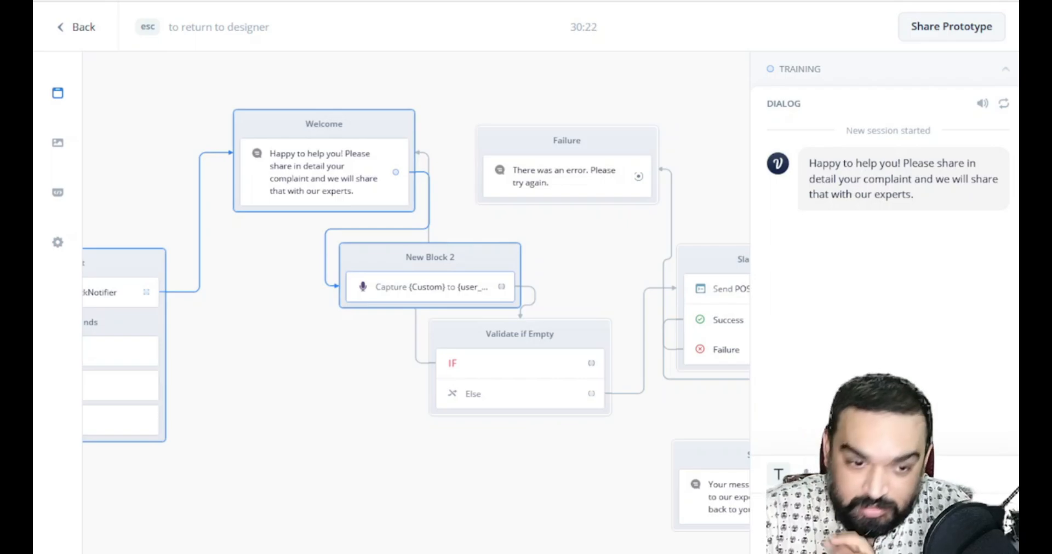
{"action": "key", "text": "Return"}
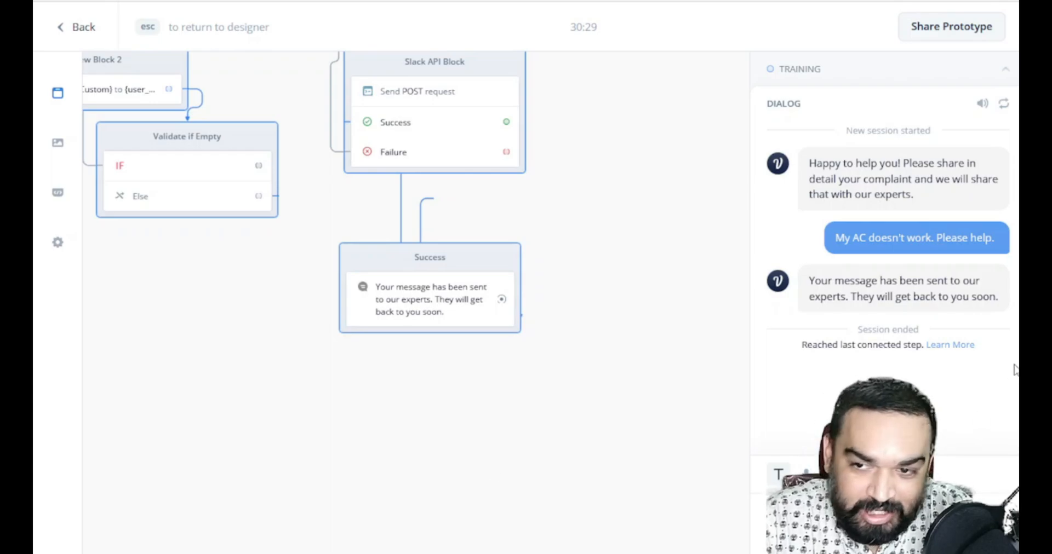
Step: Switch to Slack and check the testing-apps channel for the complaint sent in the prototype test
{"action": "left_click", "coordinate": [351, 1]}
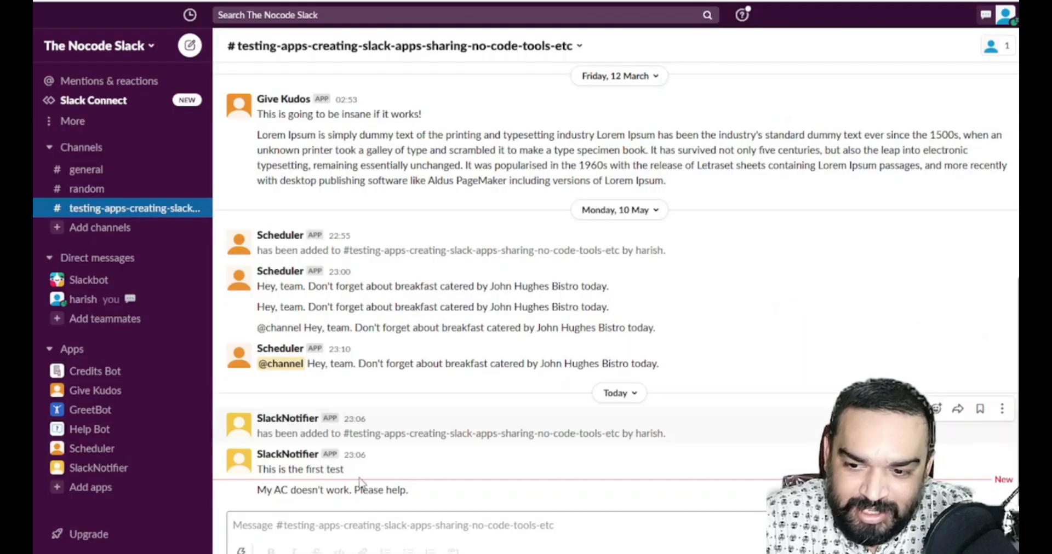
{"action": "left_click_drag", "start_coordinate": [257, 490], "coordinate": [449, 500]}
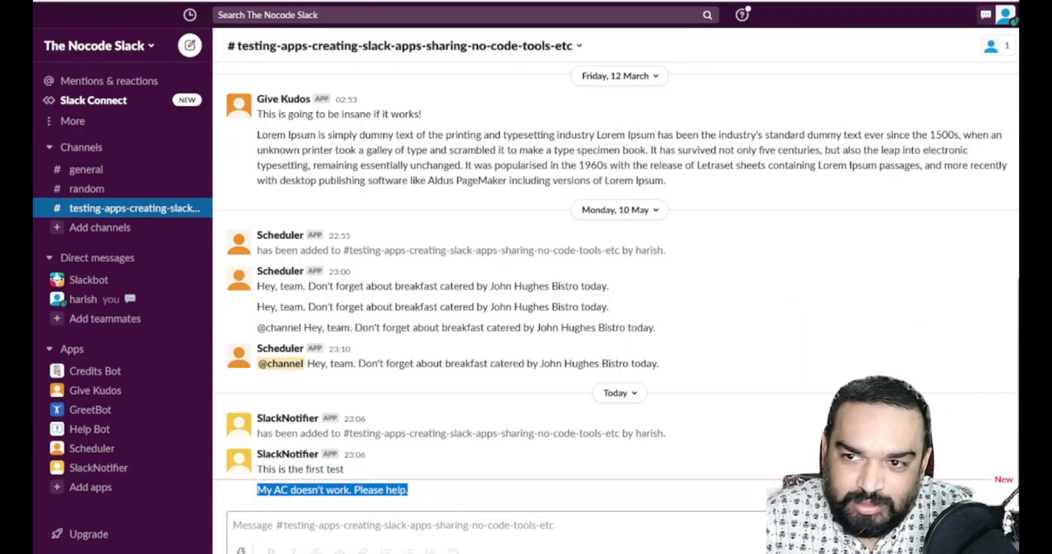
Step: Switch back to Voiceflow, return to the designer and review the raw body of the Slack API Block's POST request
{"action": "left_click", "coordinate": [247, 1]}
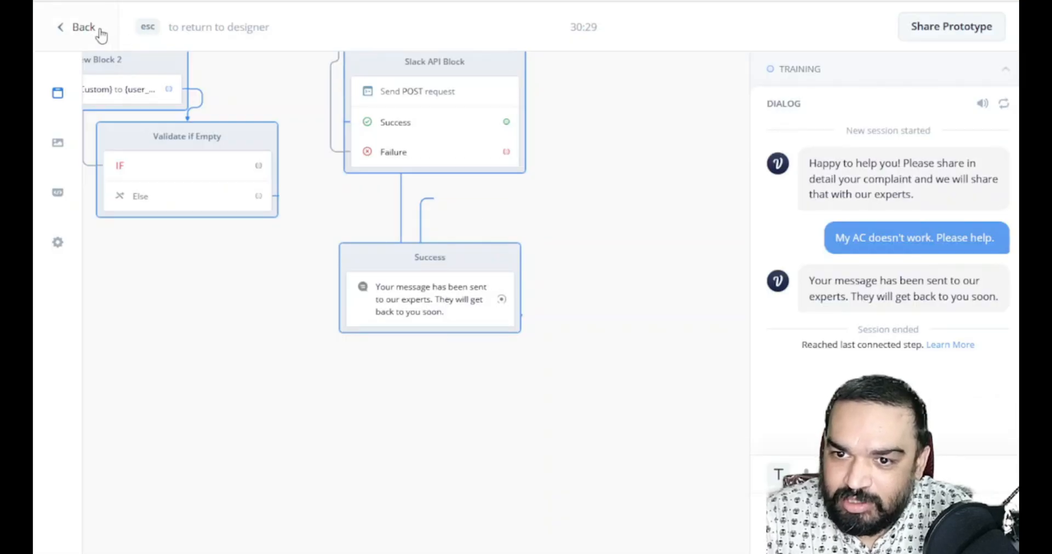
{"action": "left_click", "coordinate": [87, 28]}
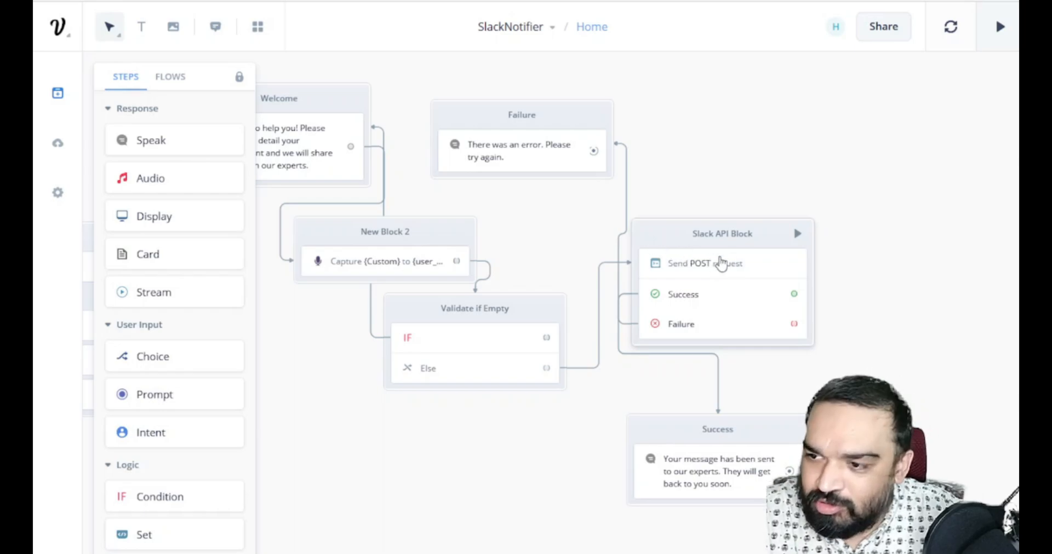
{"action": "left_click", "coordinate": [720, 263]}
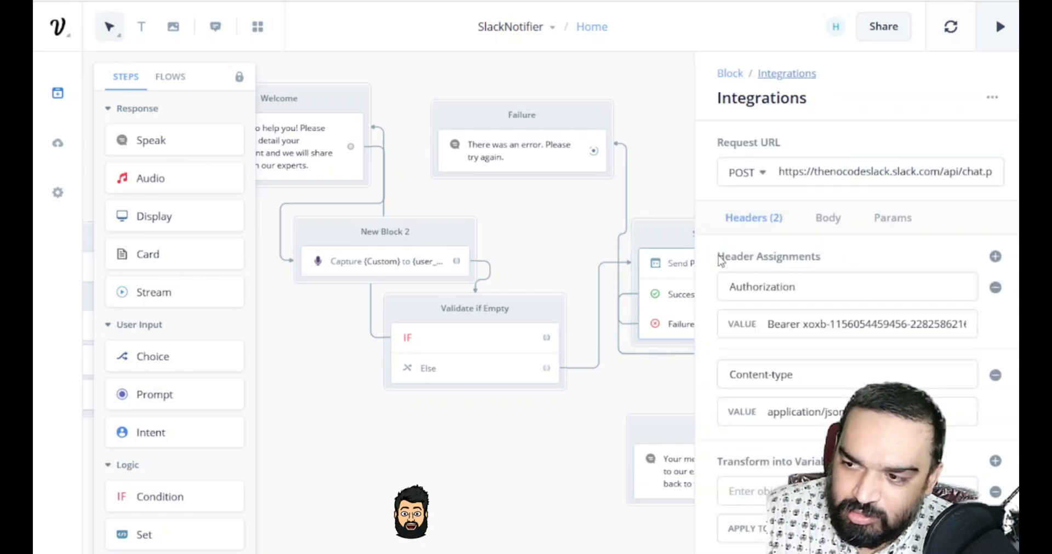
{"action": "left_click", "coordinate": [829, 219]}
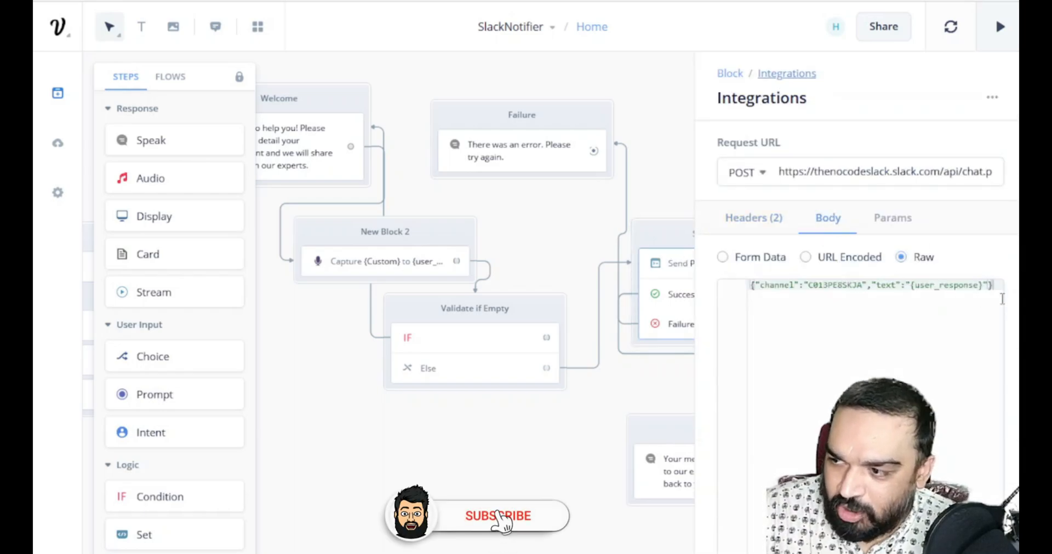